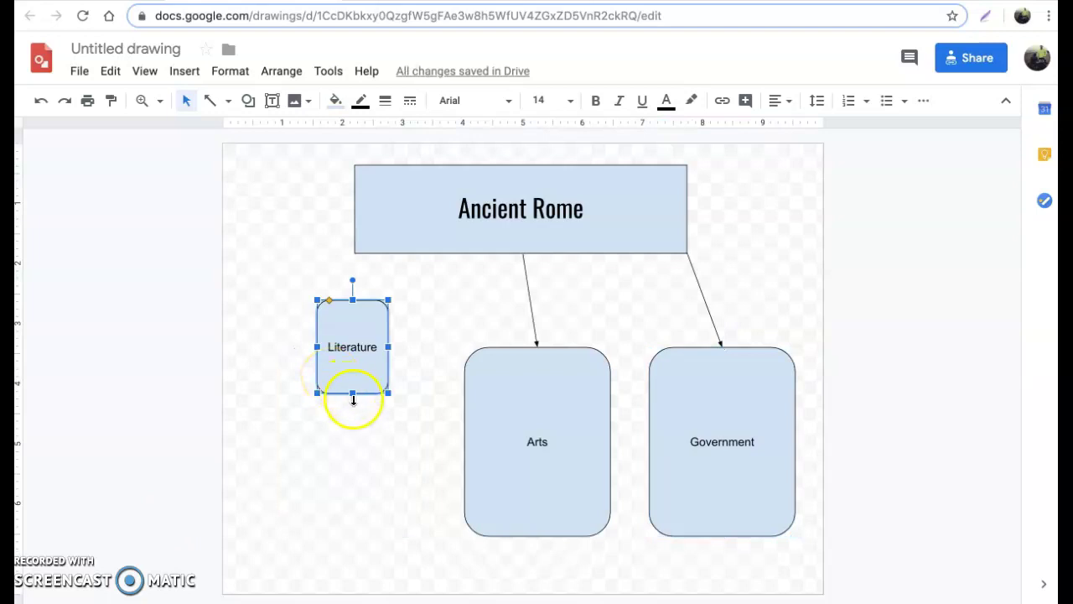
left_click_drag(352, 393, 354, 536)
left_click_drag(319, 418, 286, 416)
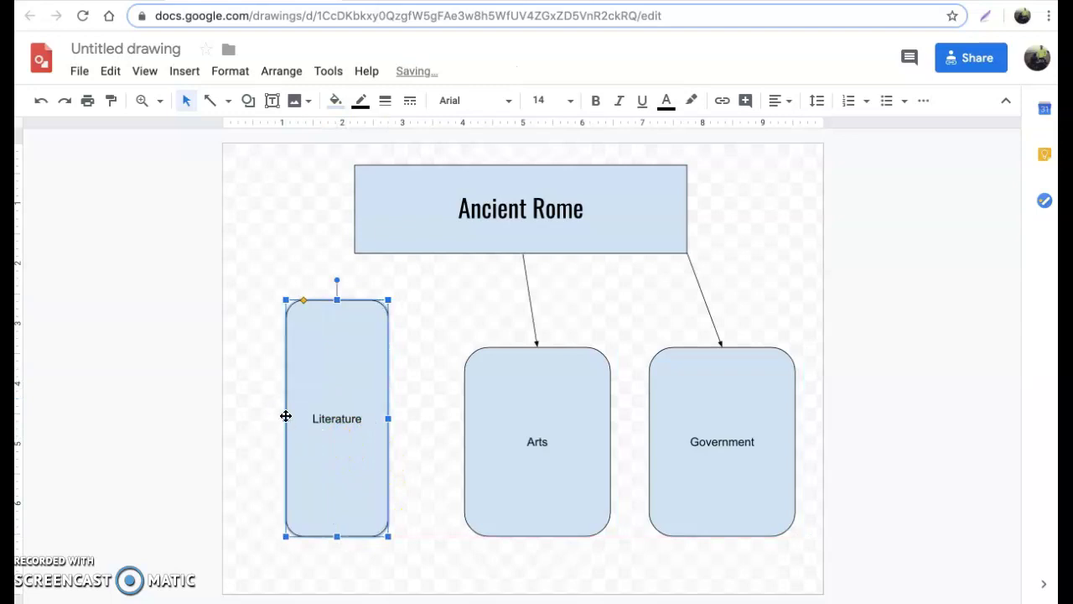
key("ctrl+z")
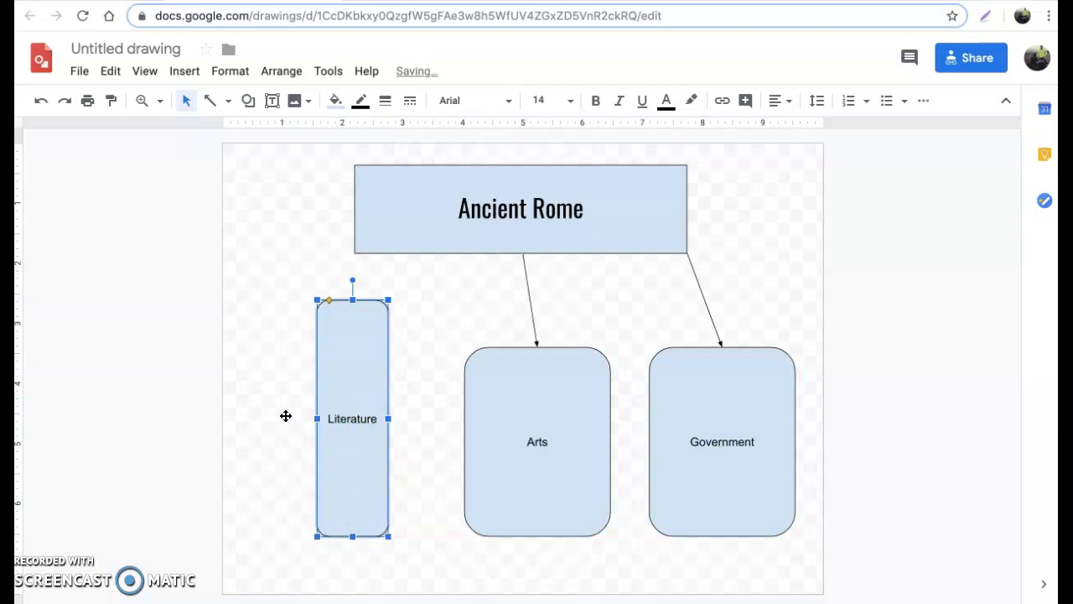
key("ctrl+z")
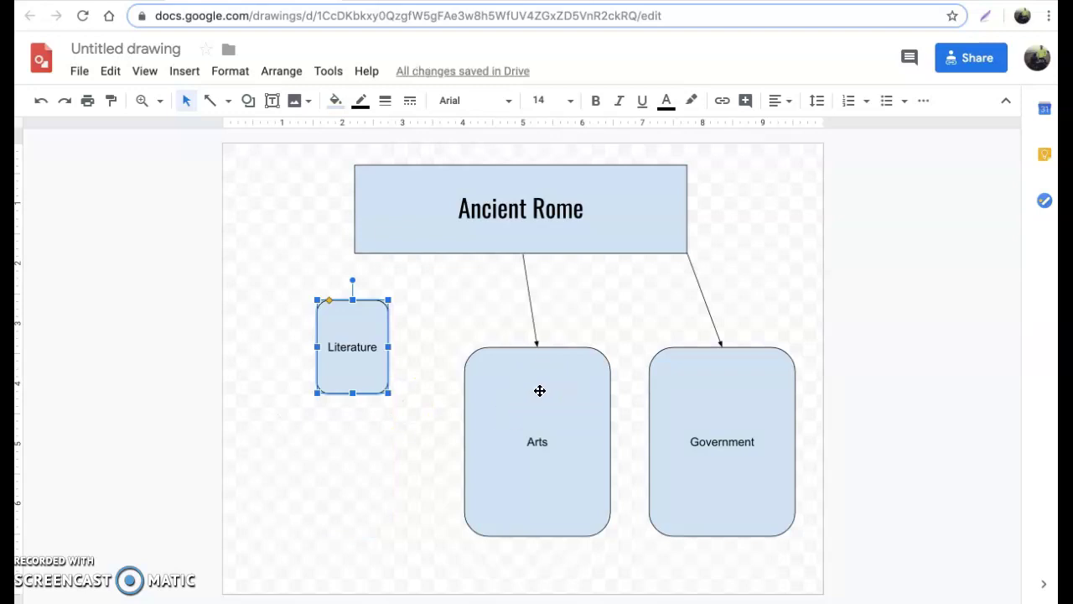
left_click(540, 390)
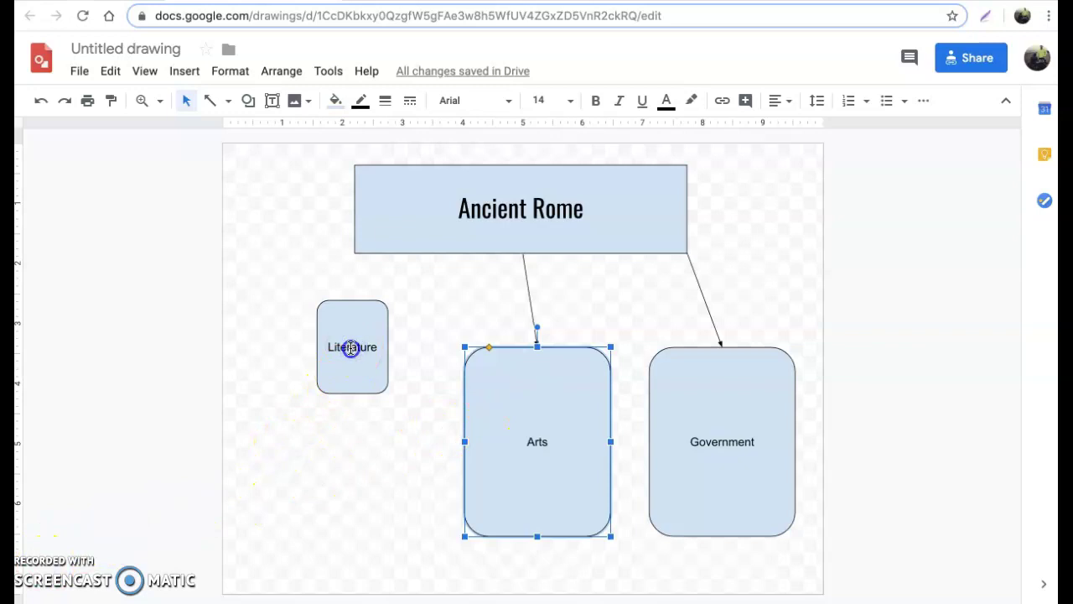
- Set the Literature text to Oswald, size 18, and widen its box so the word fits on one line
double_click(353, 349)
left_click(474, 100)
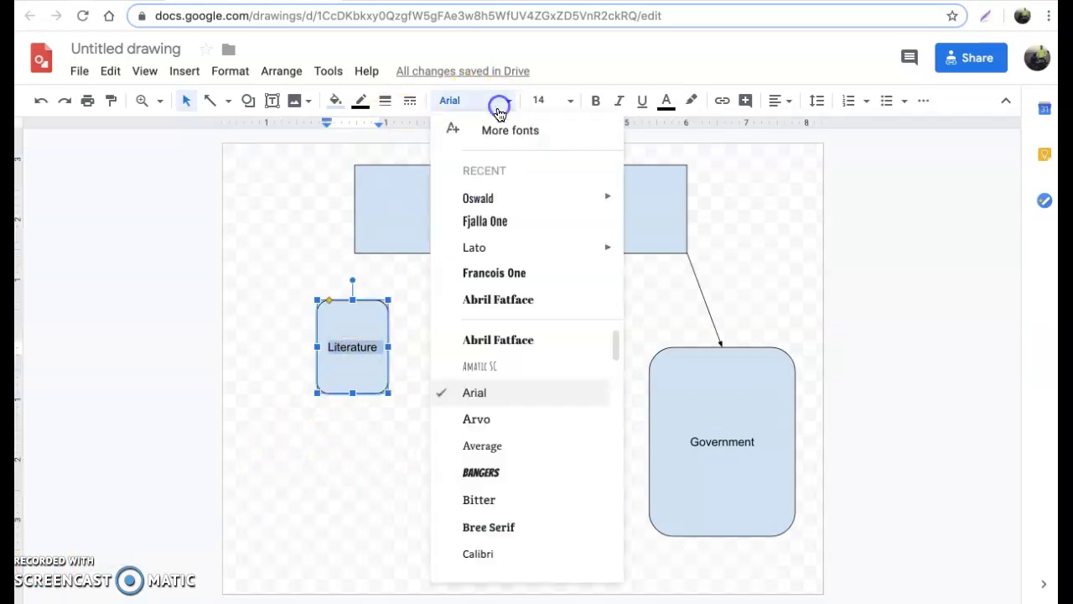
left_click(479, 194)
left_click(545, 102)
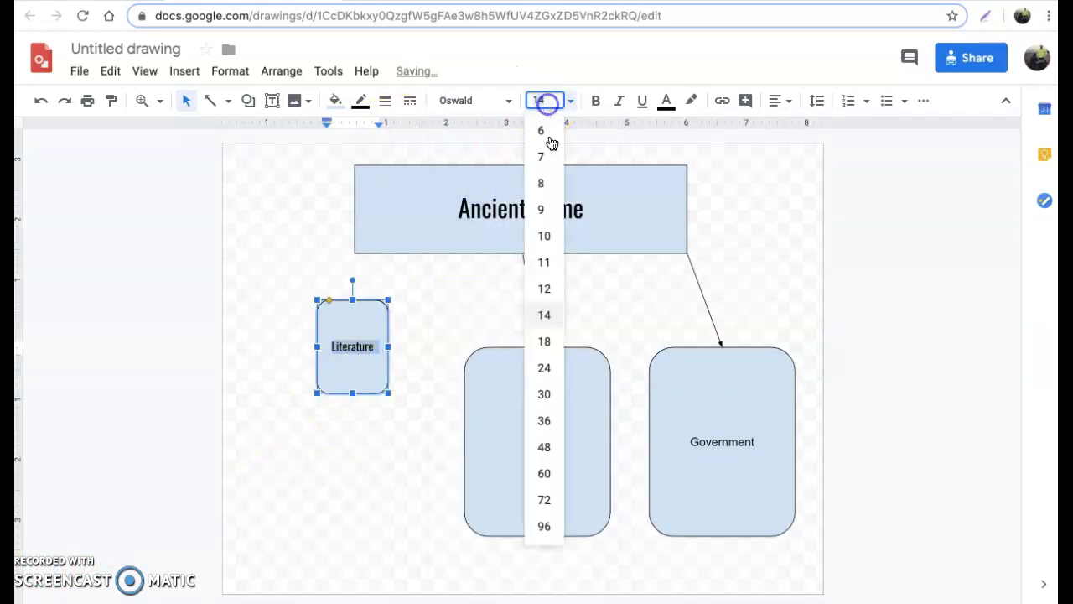
left_click(545, 340)
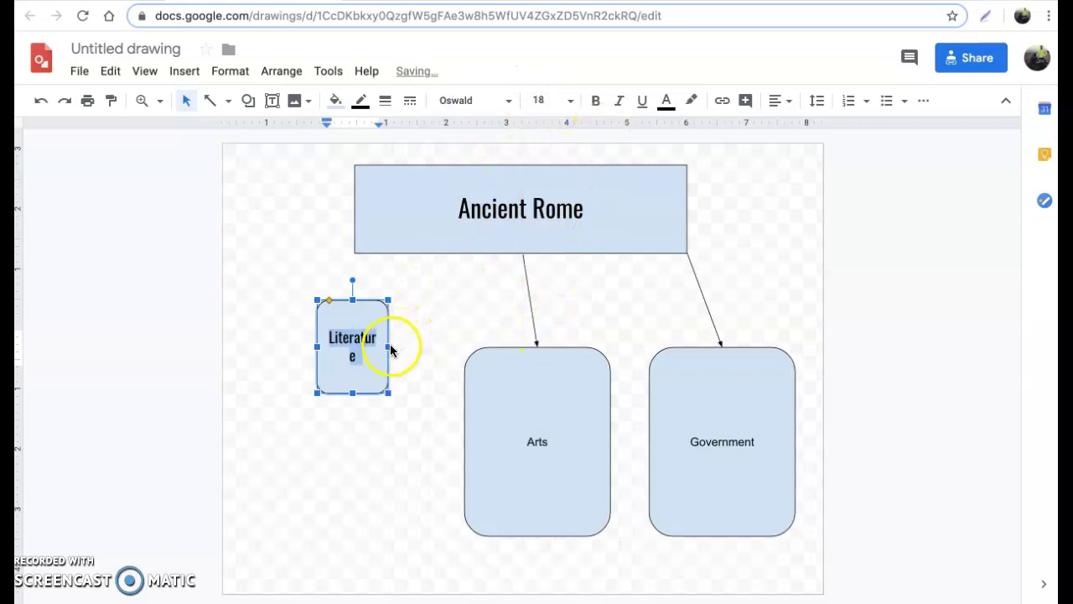
left_click_drag(390, 346, 407, 346)
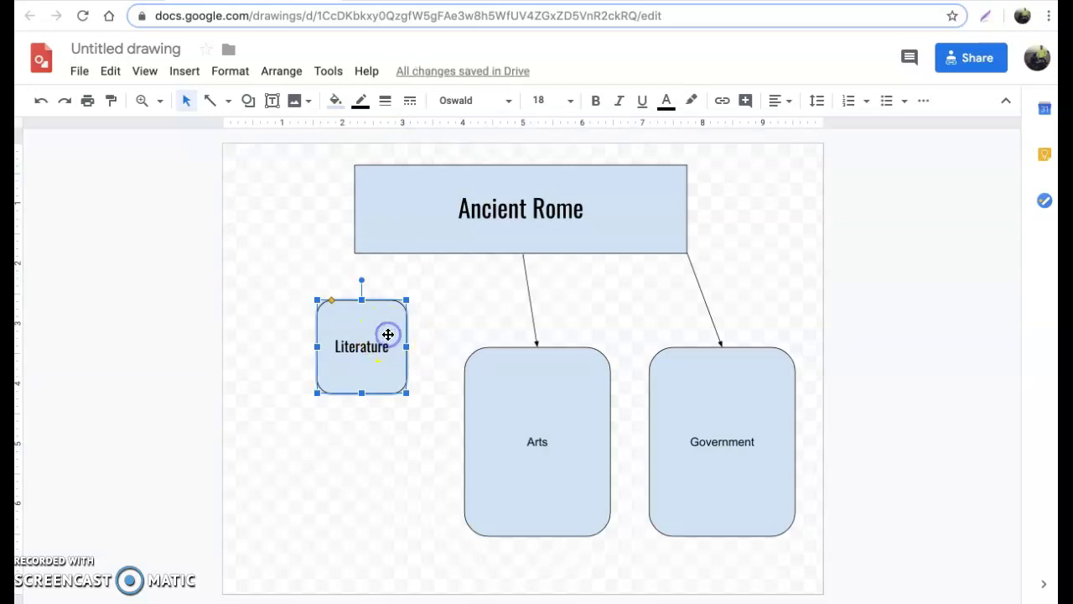
- Fill the Literature box with solid orange
left_click(339, 104)
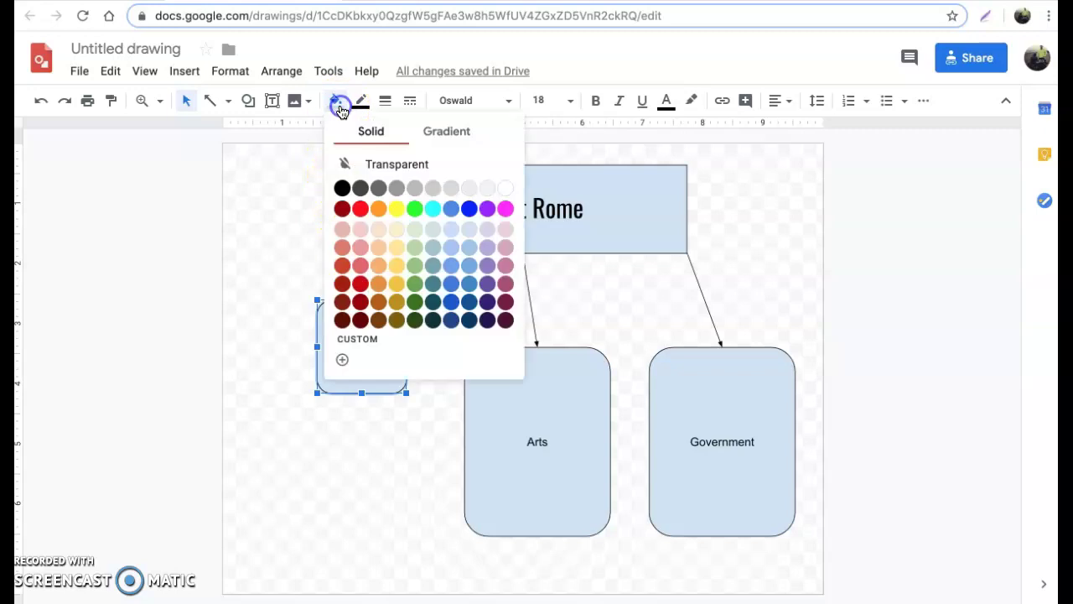
left_click(378, 208)
left_click(391, 488)
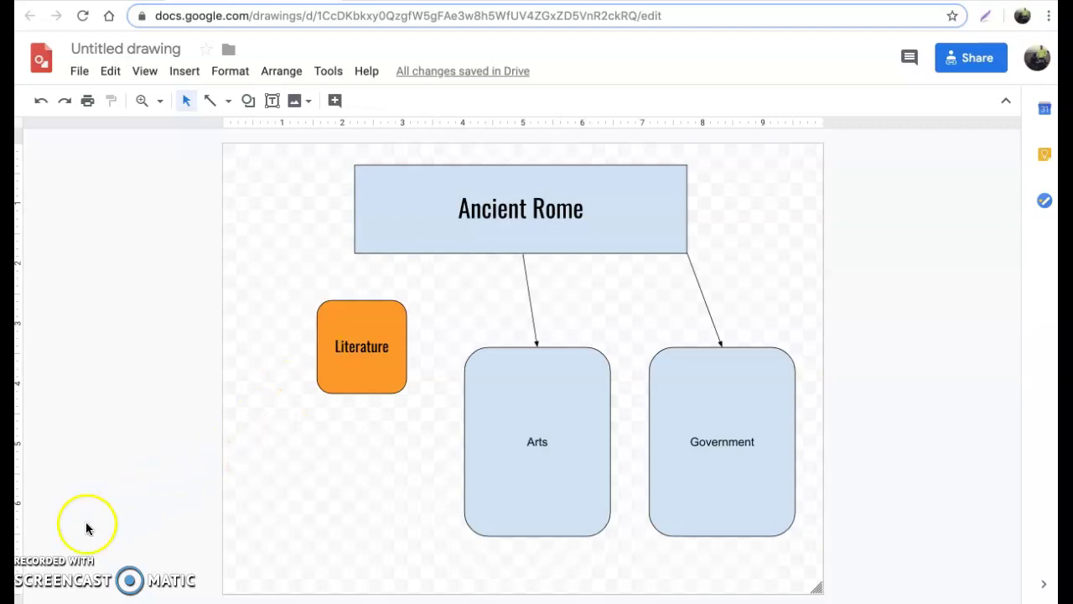
- Give the Literature box a 4 px border and colour that border light green
left_click(365, 322)
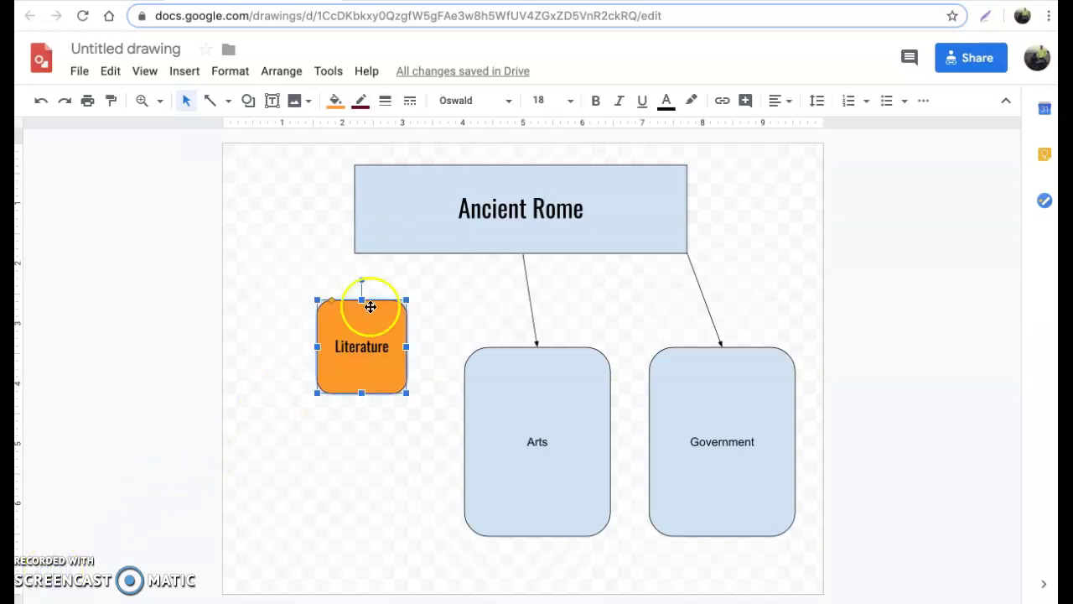
left_click(385, 100)
left_click(390, 207)
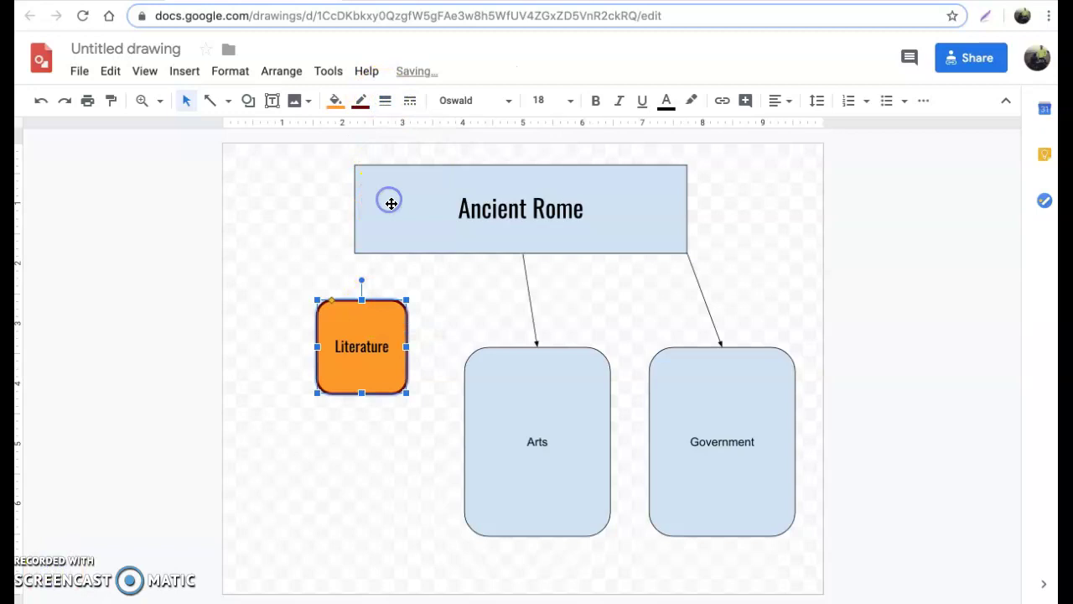
left_click(361, 101)
left_click(420, 177)
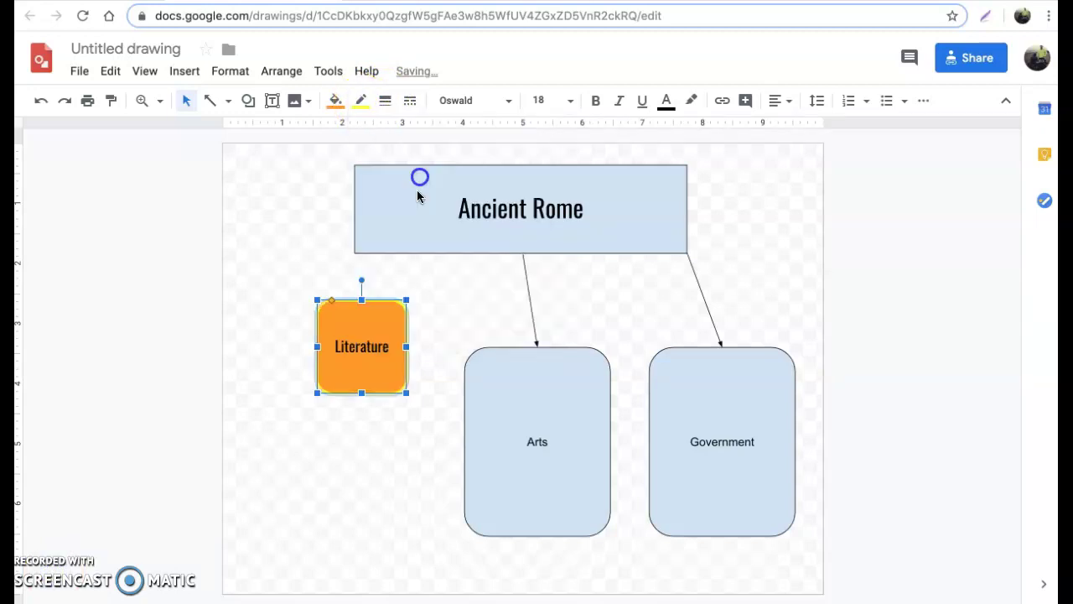
left_click(361, 101)
left_click(438, 225)
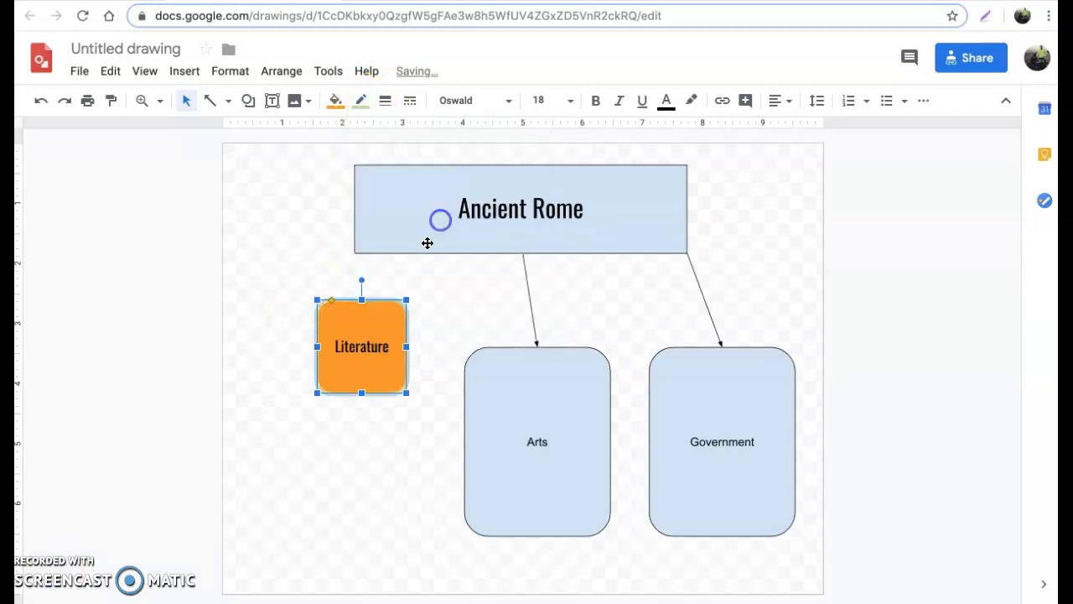
left_click(357, 332)
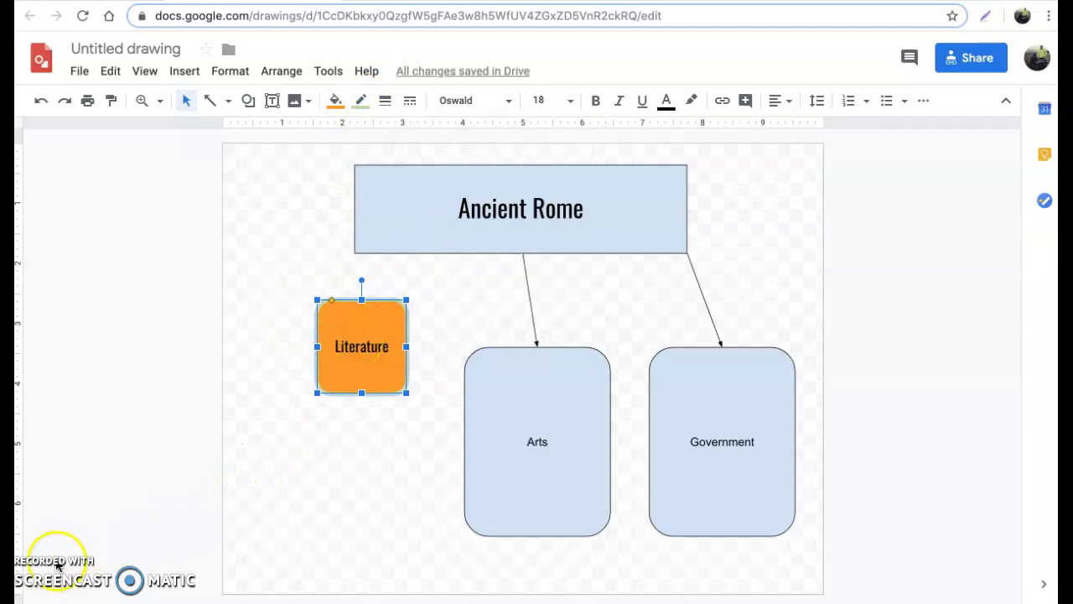
left_click(305, 372)
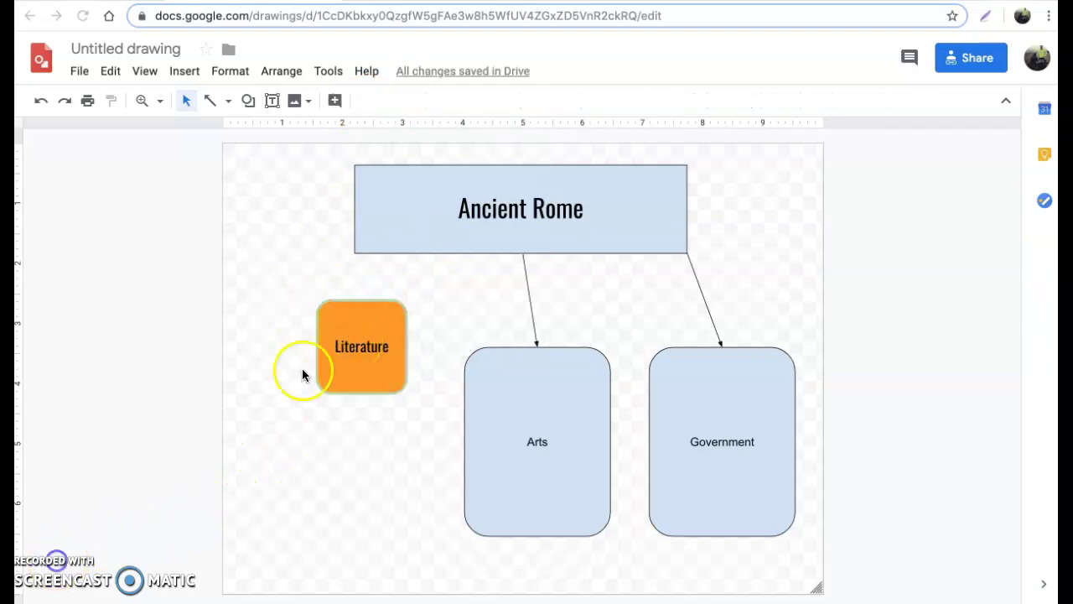
- Draw an arrow from the lower edge of the Ancient Rome box to the top centre of the Literature box
left_click(358, 329)
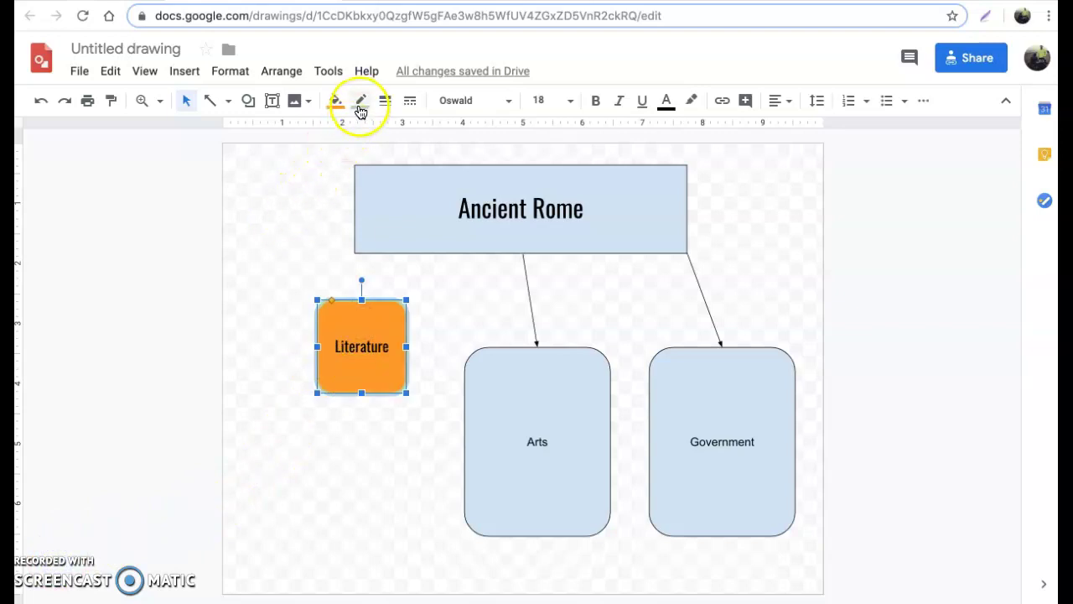
left_click(227, 101)
left_click(230, 149)
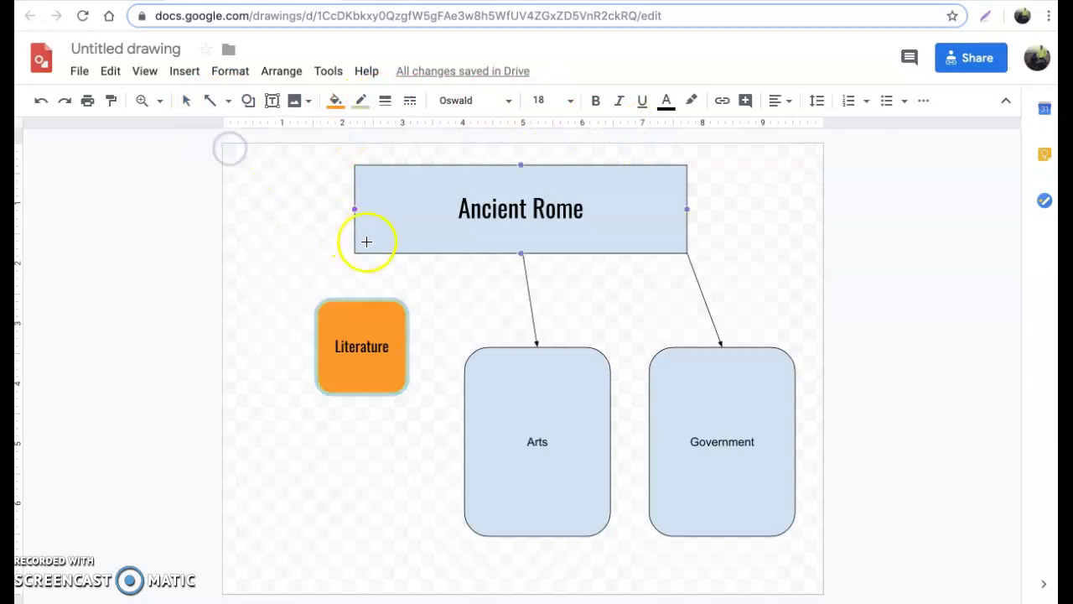
left_click_drag(366, 242, 361, 300)
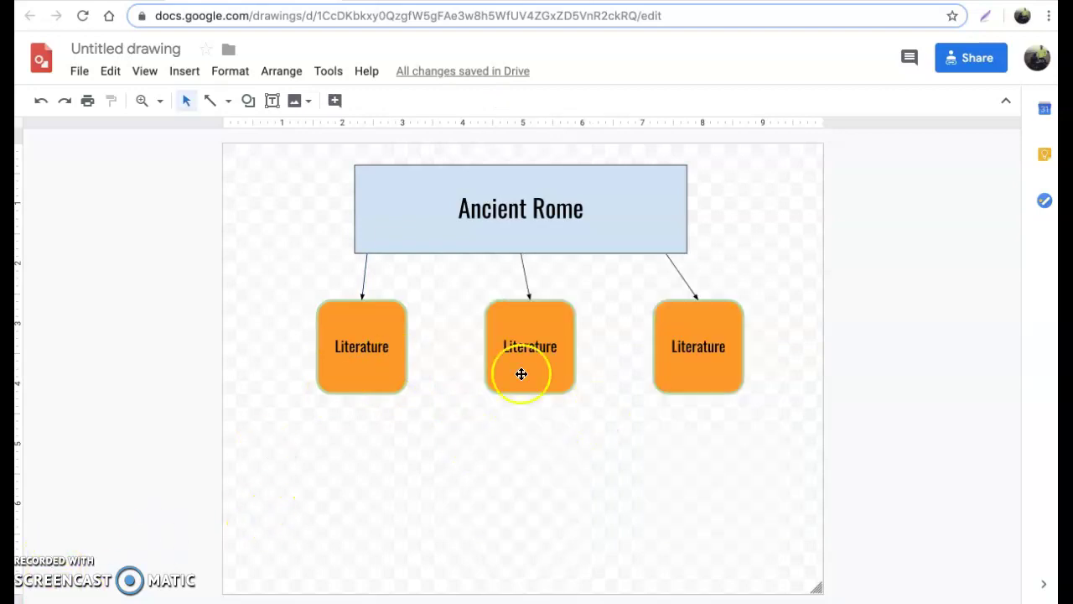
- Centre the middle orange box beneath the Ancient Rome heading and replace its text with "Art"
left_click_drag(540, 333, 556, 355)
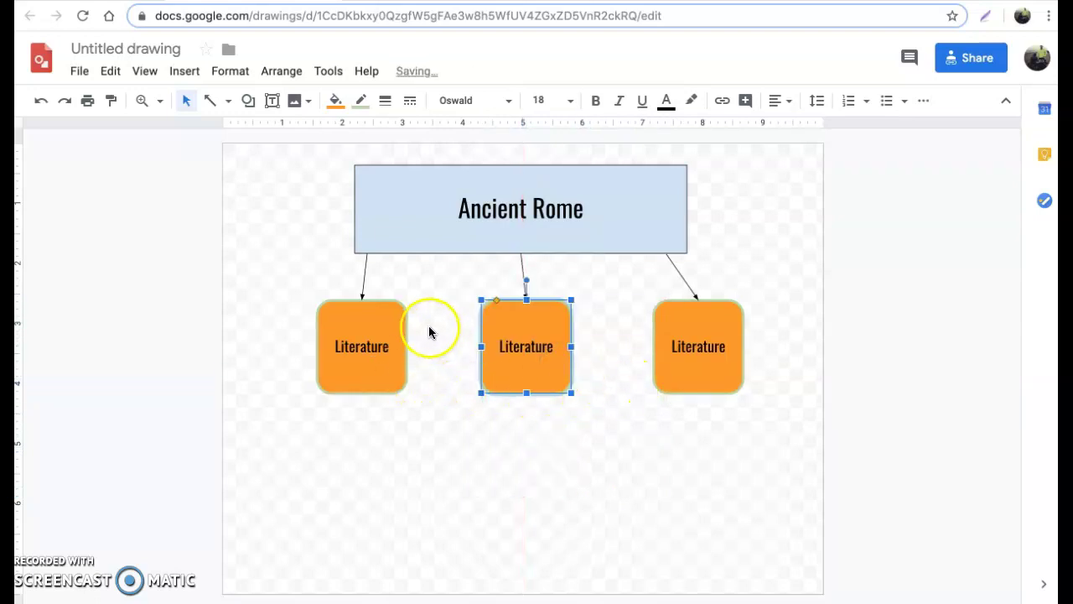
mouse_move(539, 361)
left_mouse_down()
mouse_move(539, 383)
mouse_move(539, 358)
left_mouse_up()
double_click(526, 342)
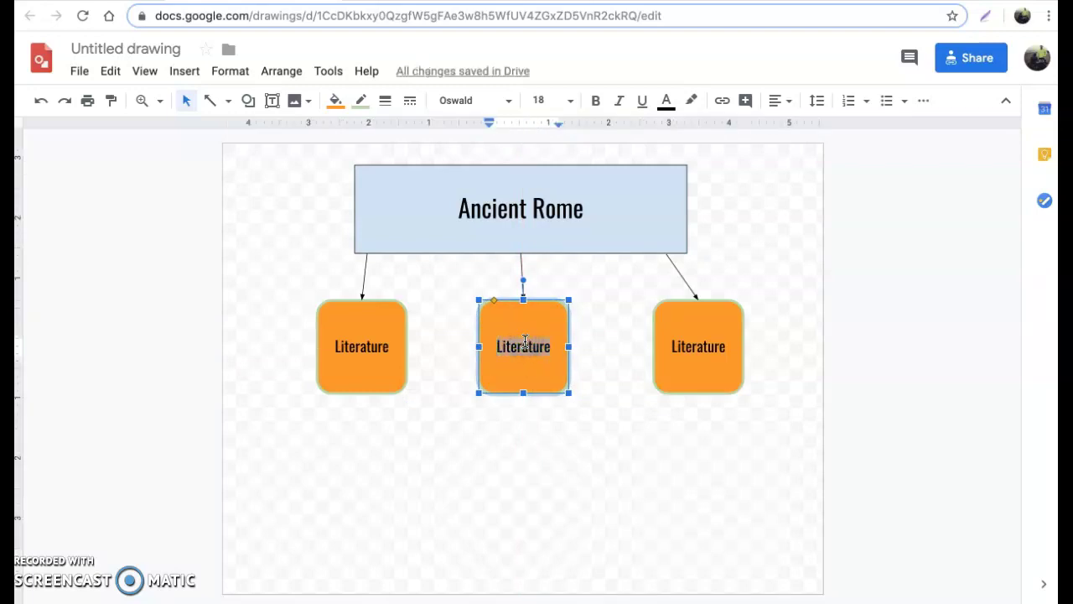
key("BackSpace")
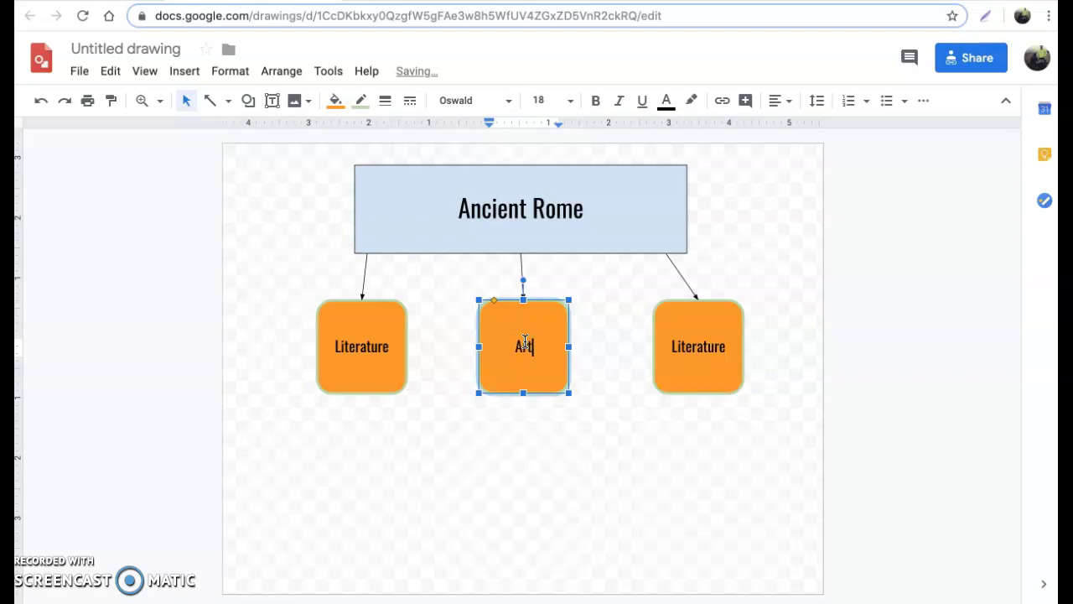
- Replace the text of the orange box at the far right of the row with "Government"
left_click(659, 342)
double_click(682, 343)
type("G")
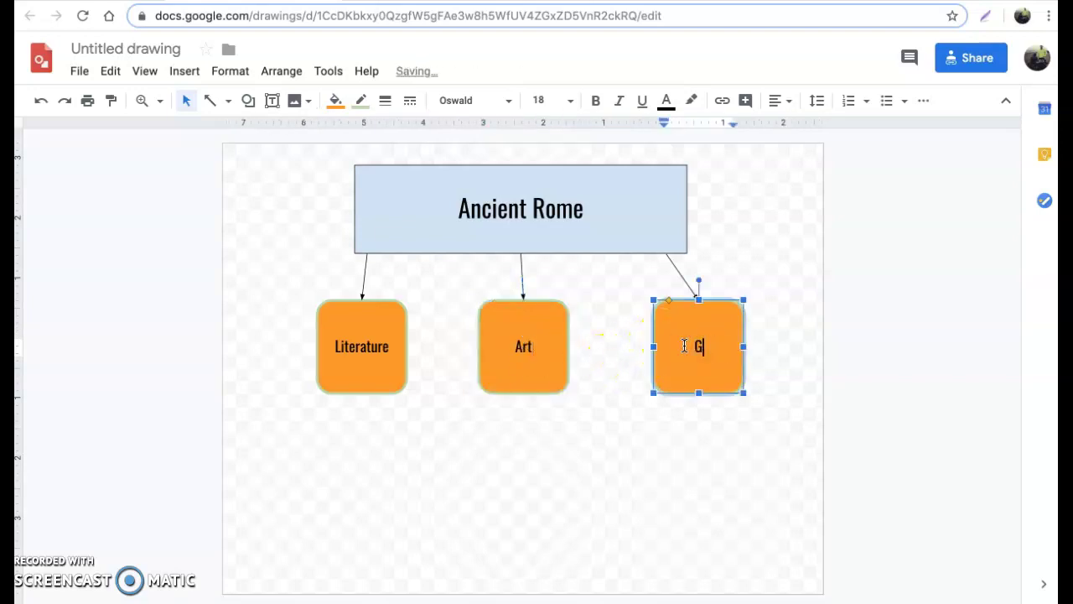
type("voer")
key("BackSpace")
key("BackSpace")
key("BackSpace")
type("vernment")
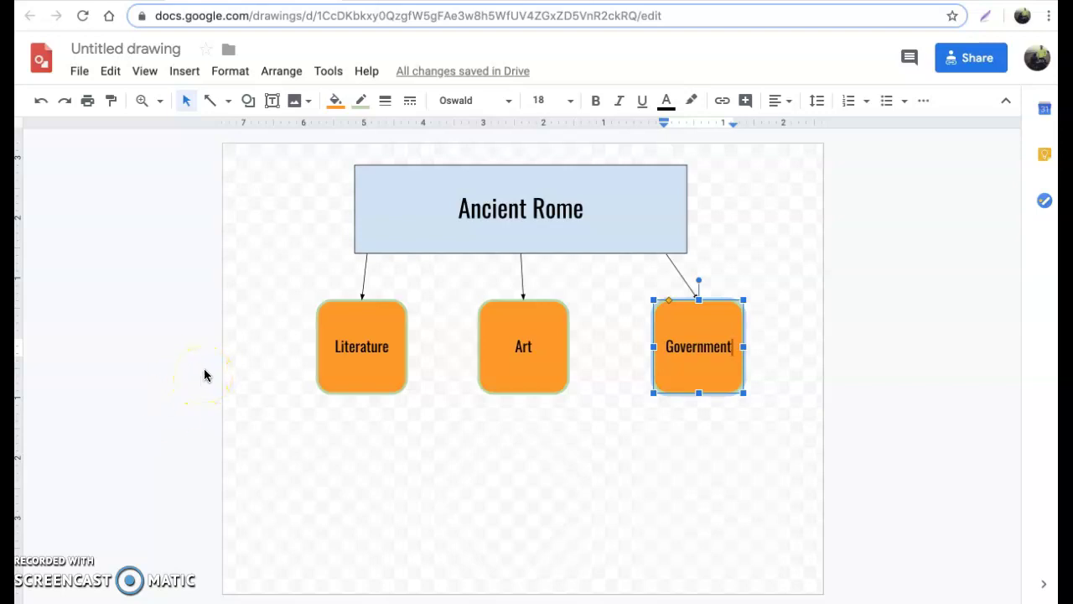
- Insert the photo of the Colosseum's interior from a web image search for "anceint rome"
left_click(188, 74)
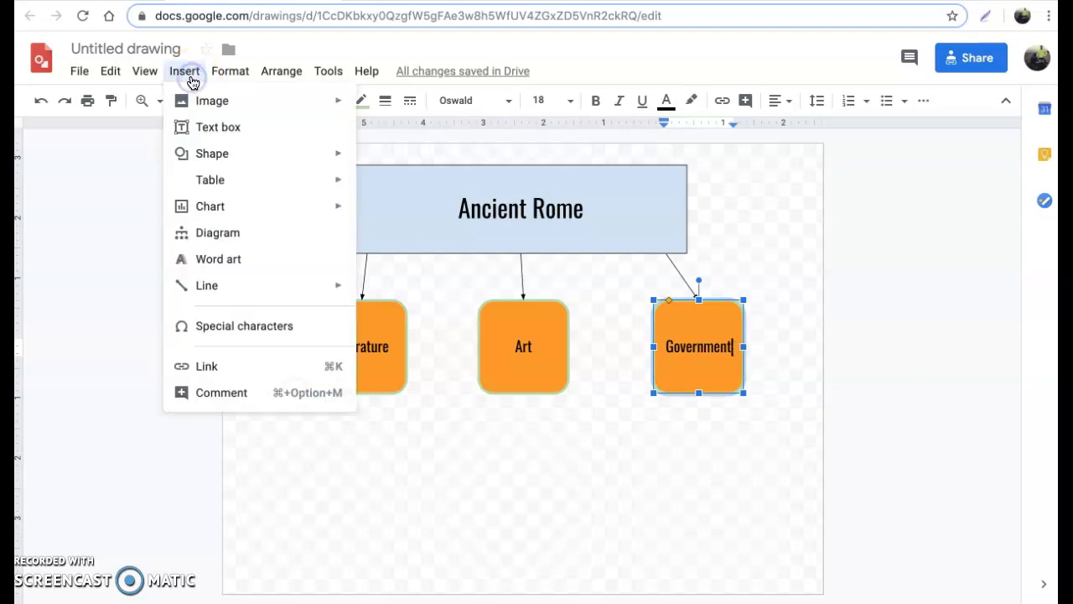
mouse_move(225, 270)
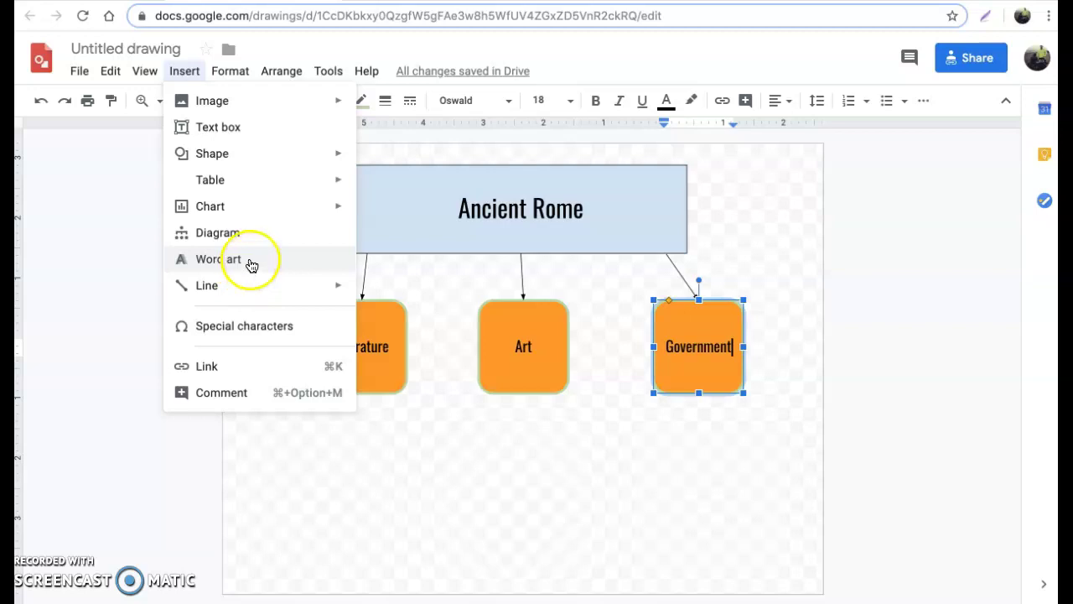
mouse_move(283, 103)
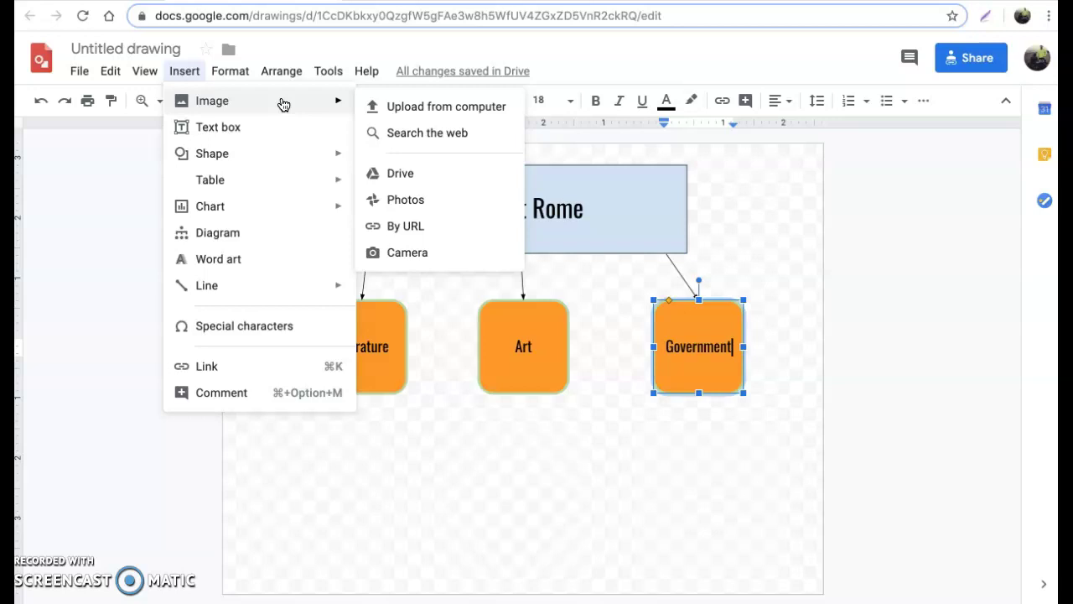
left_click_drag(331, 101, 367, 104)
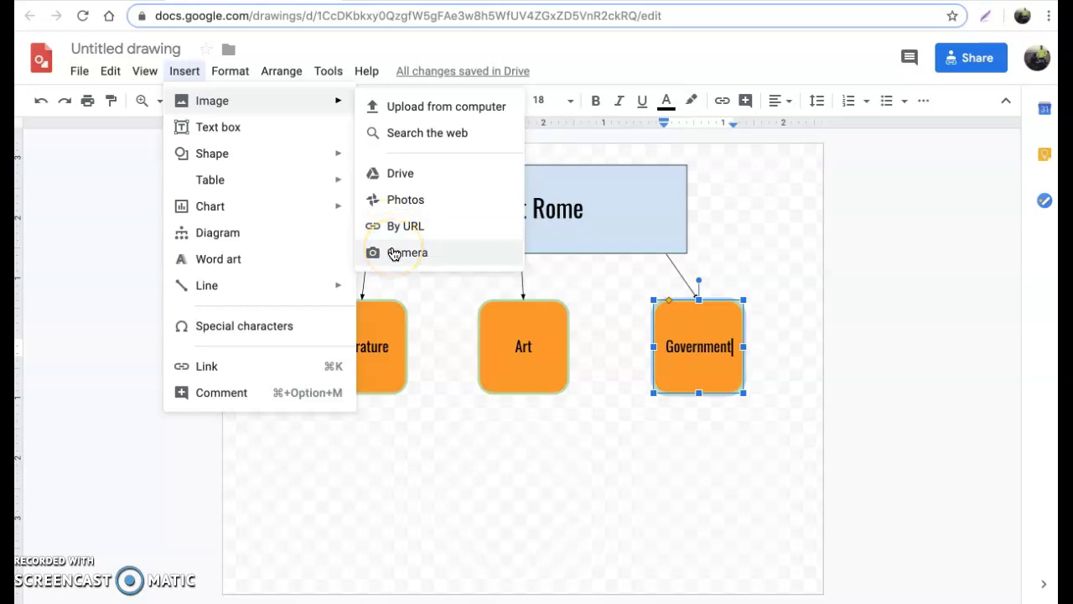
left_click(414, 142)
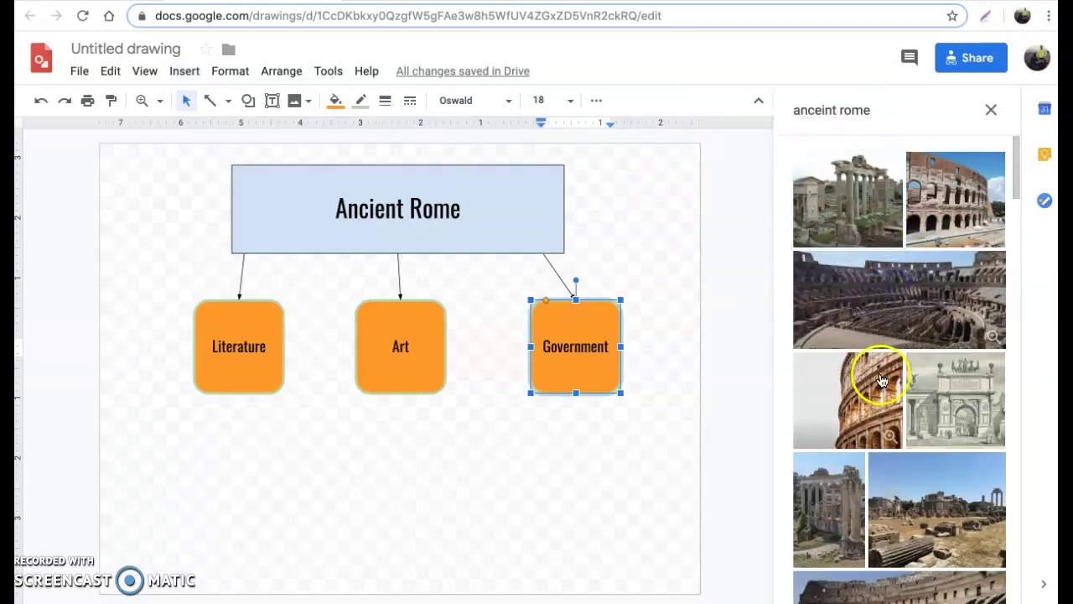
left_click(881, 336)
left_click(986, 594)
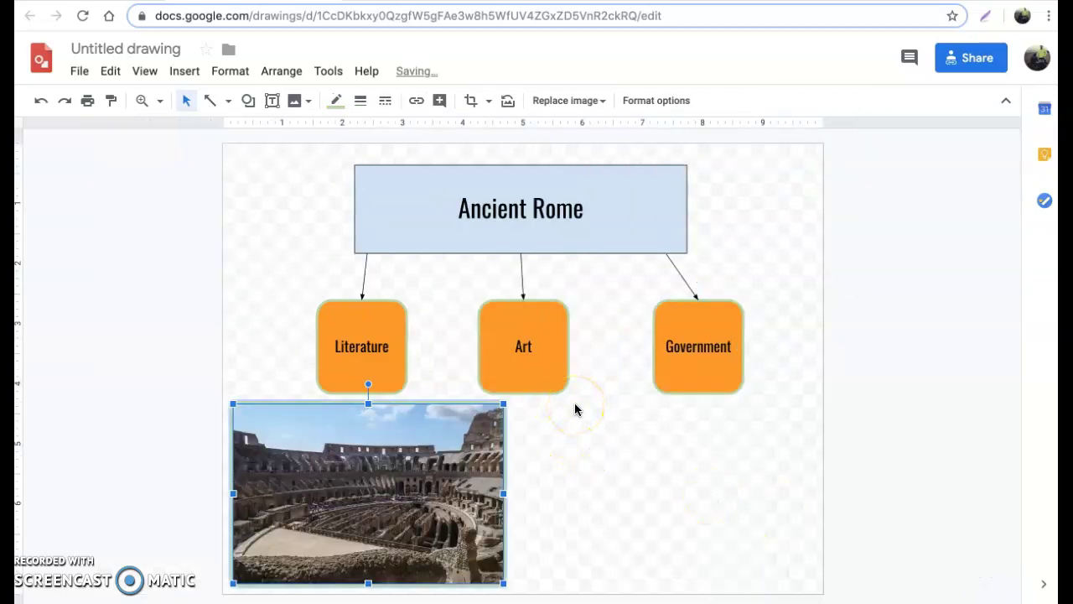
- Centre the Colosseum photo beneath the Art box and shrink it to leave space below the row of boxes
left_click_drag(434, 455, 591, 452)
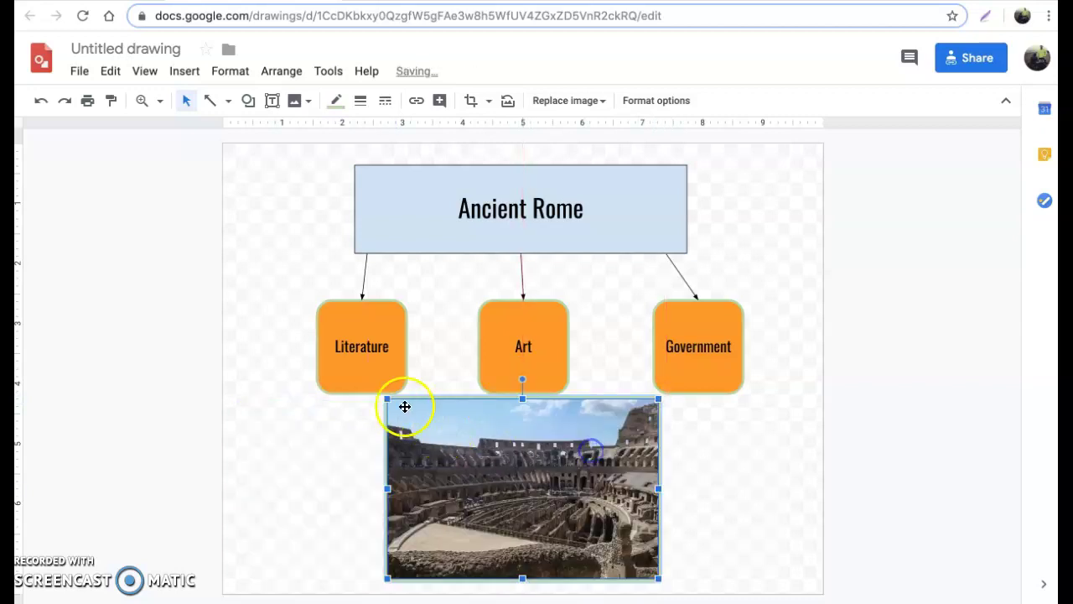
left_click_drag(389, 401, 495, 475)
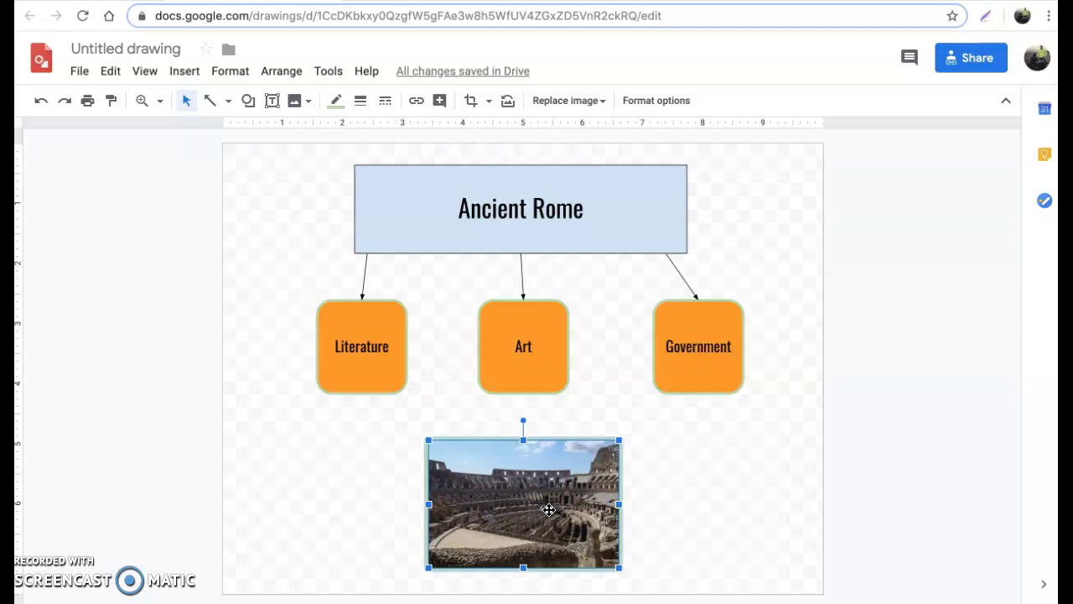
left_click(467, 454)
- Give the Colosseum photo a red border with a weight of 8 px
left_click(361, 101)
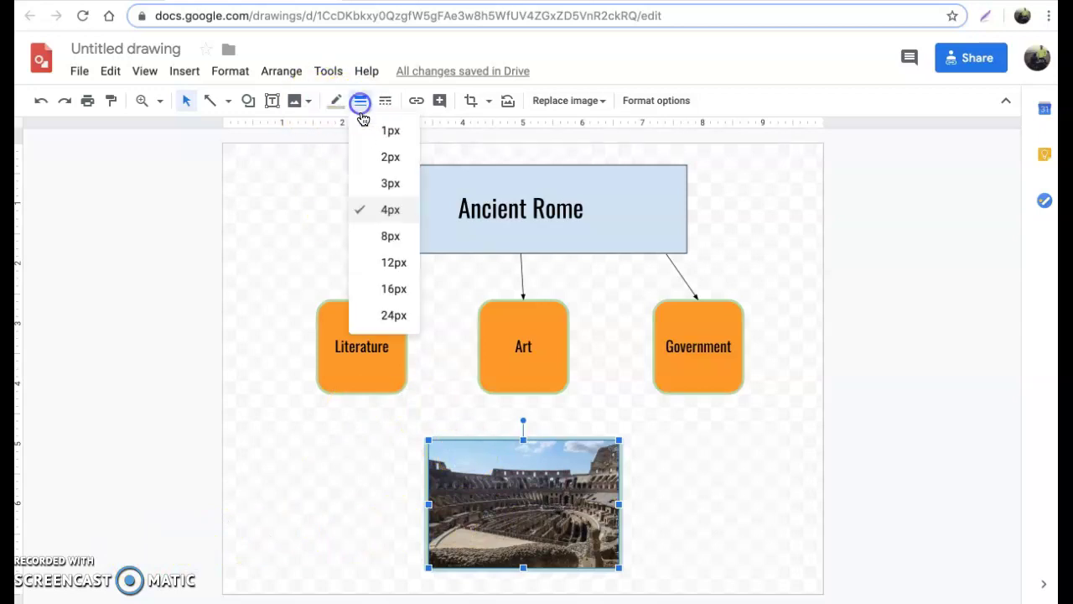
left_click(374, 154)
left_click(340, 99)
left_click(363, 178)
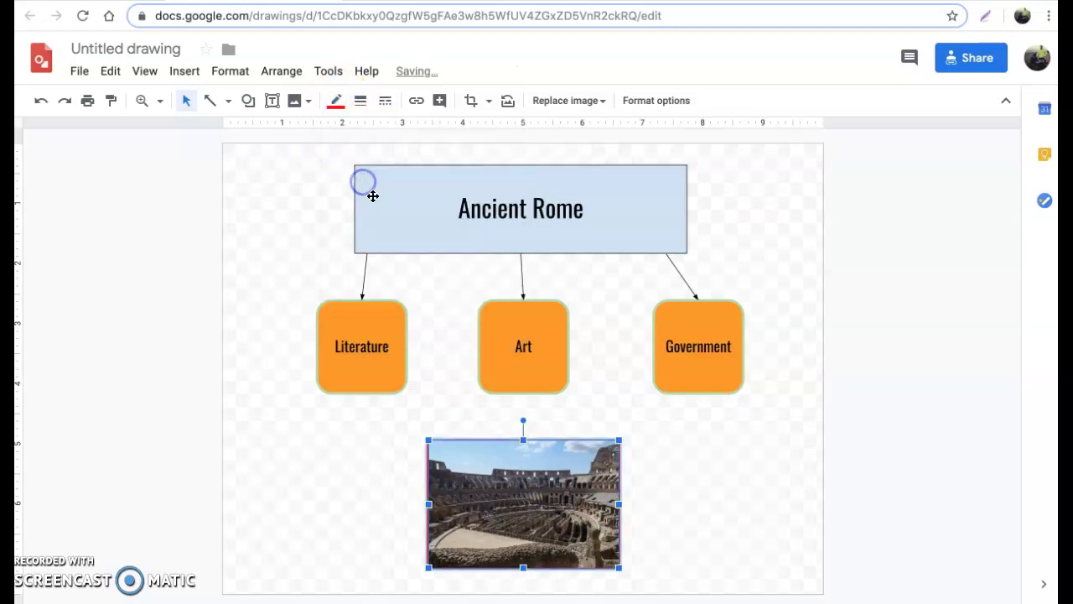
left_click(361, 101)
left_click(391, 239)
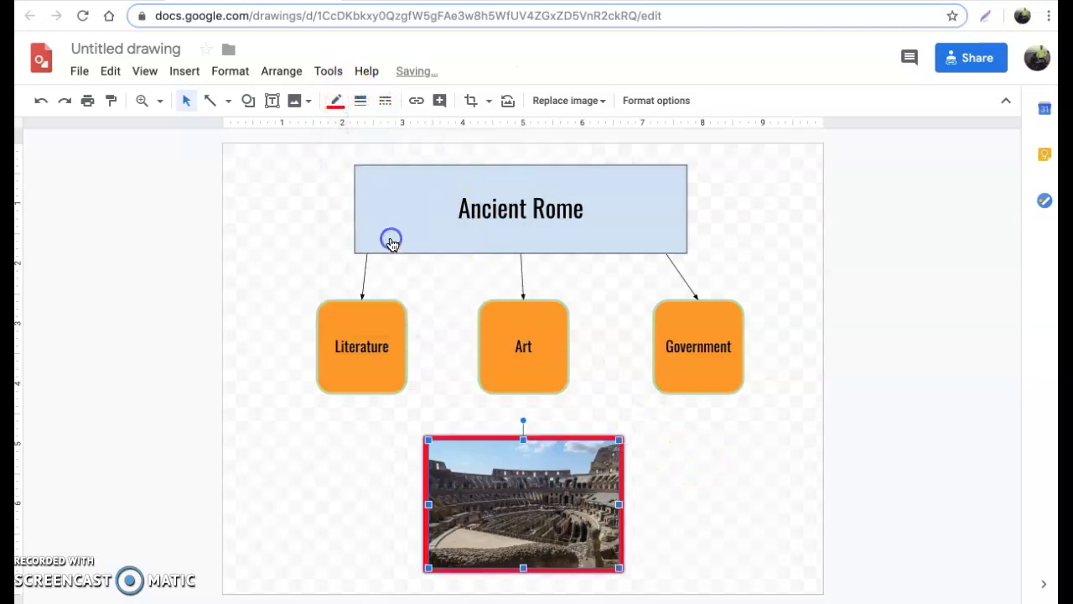
- Give the Colosseum photo's red border a dashed line style
left_click(385, 101)
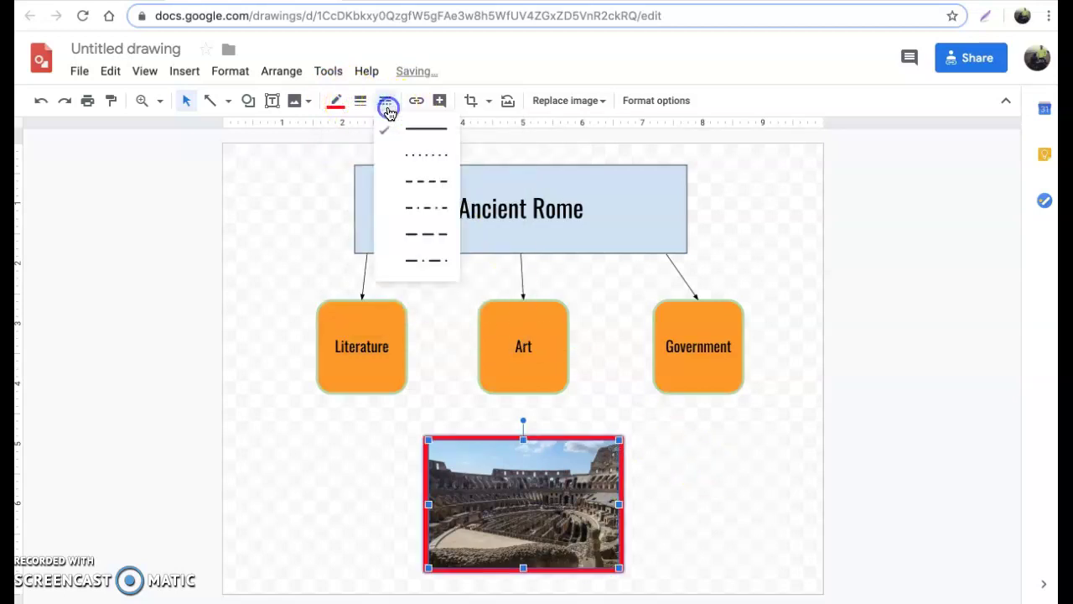
left_click(396, 177)
left_click(904, 426)
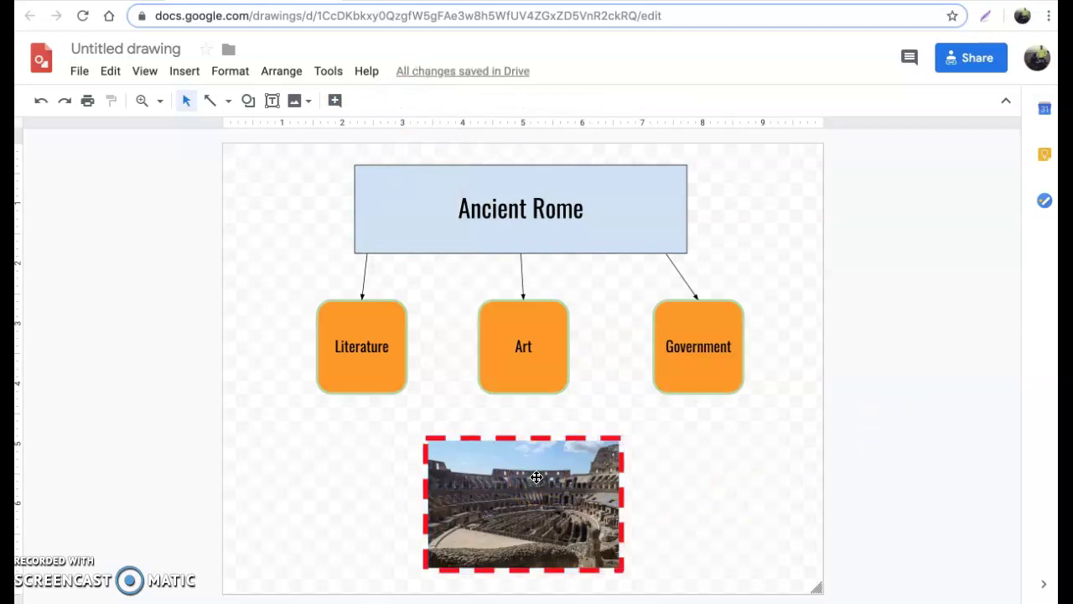
- Undo the Colosseum photo's border style, weight and red colour, as well as its last move to beneath the Art box
left_click(536, 477)
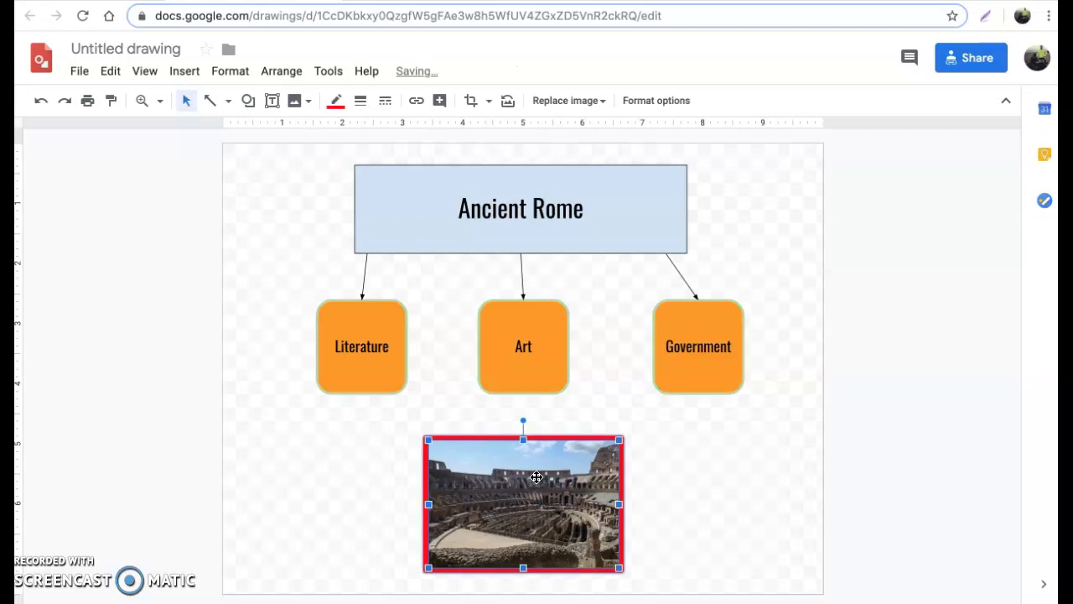
key("ctrl+z")
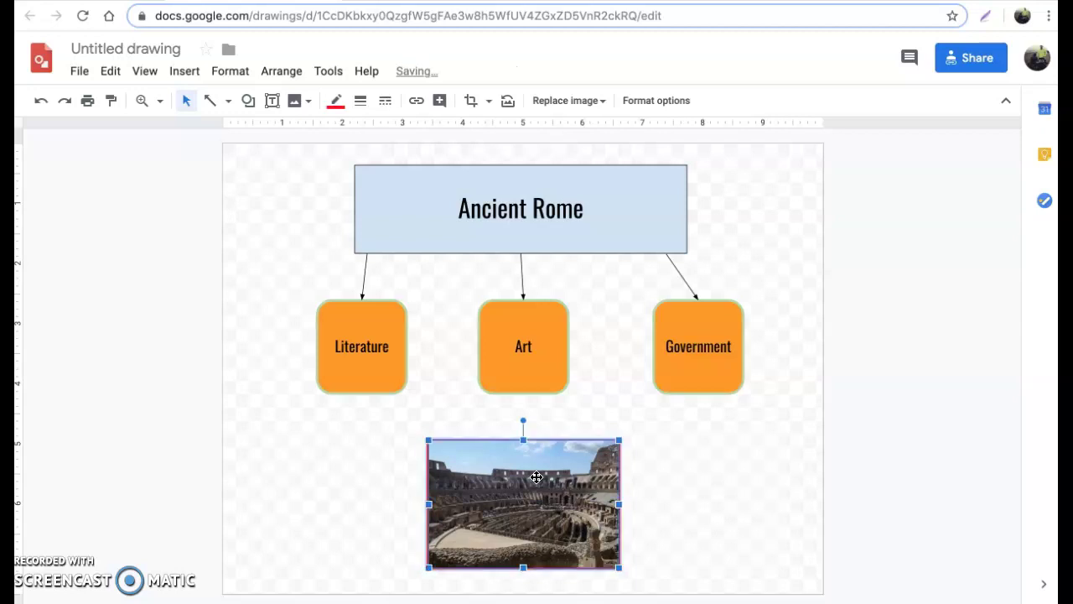
key("ctrl+z")
left_click(534, 473)
left_click(347, 467)
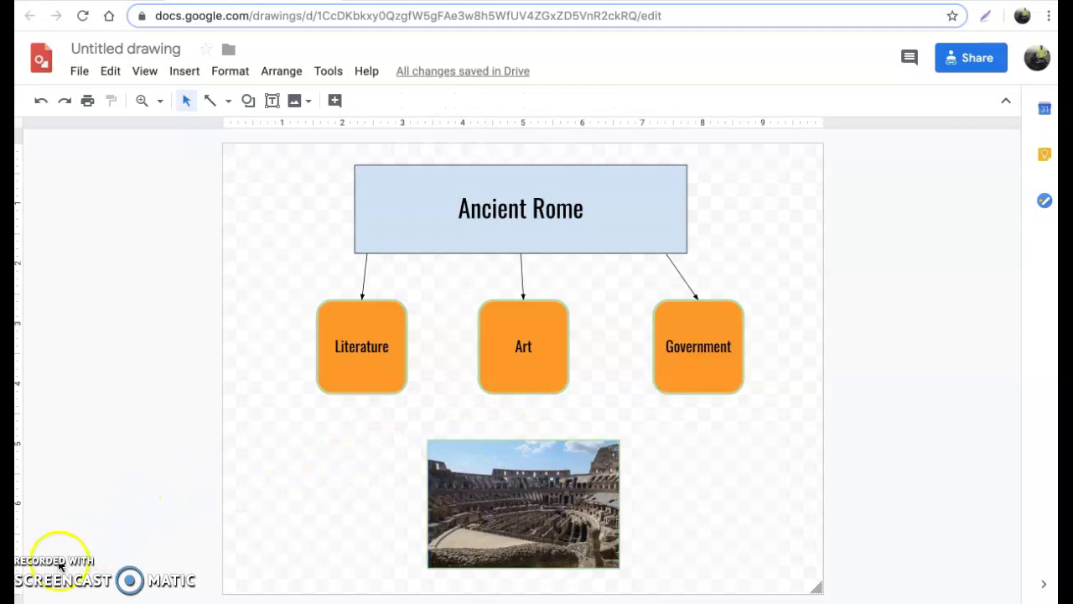
key("ctrl+z")
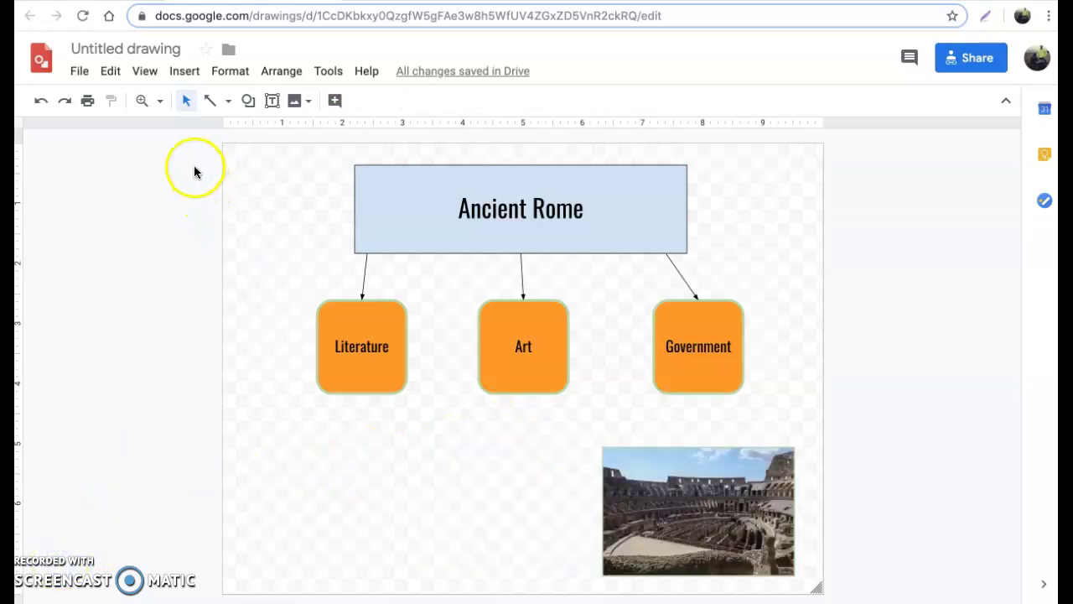
- Insert the word art "I love Rome!" and shrink it to fit beside the Colosseum photo, below the row of boxes
left_click(185, 72)
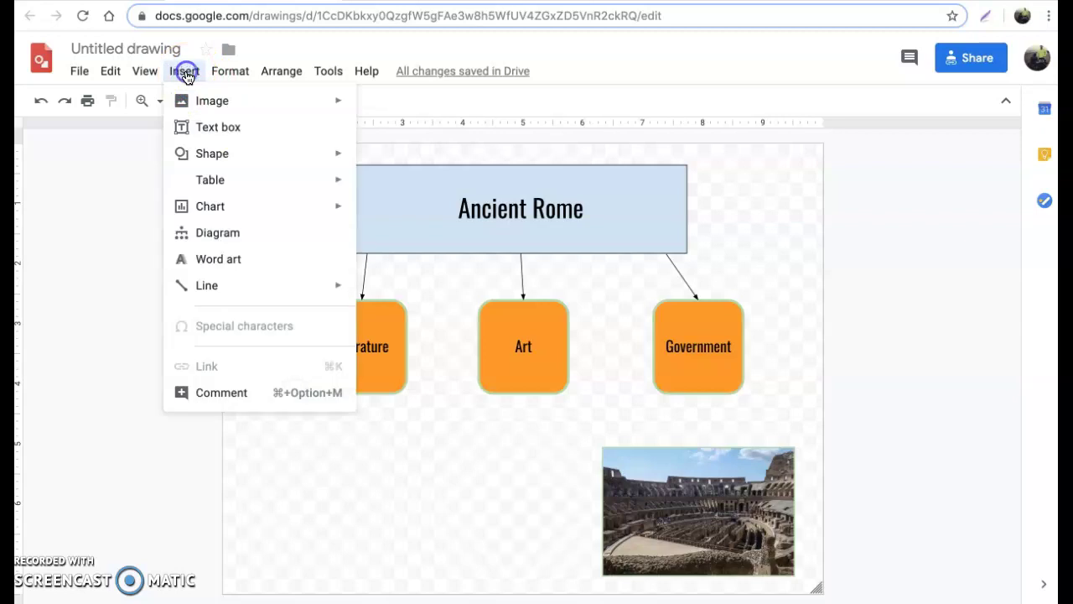
left_click(223, 259)
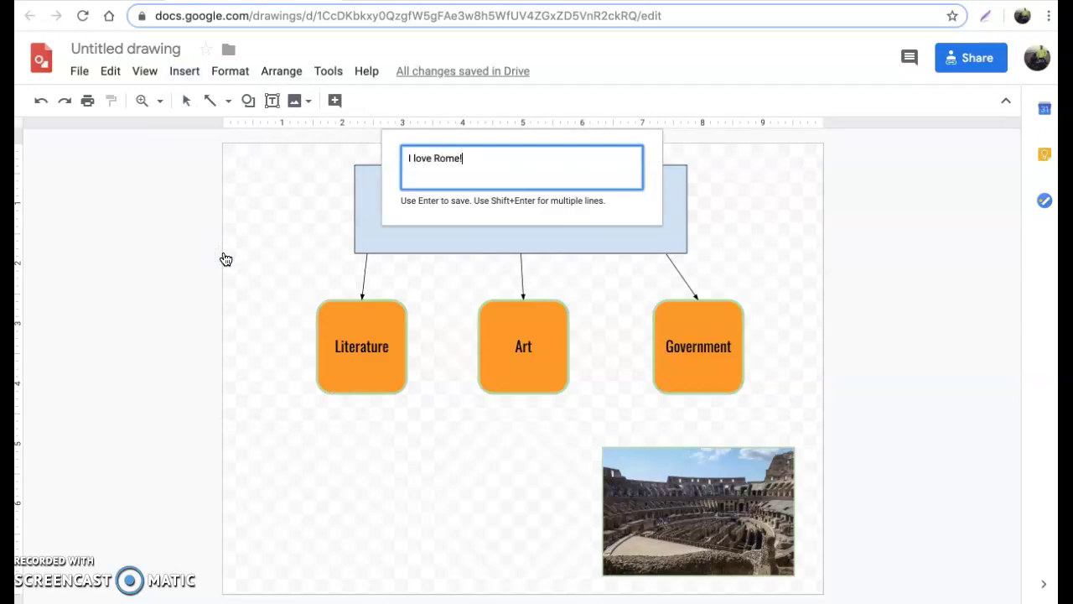
key("Return")
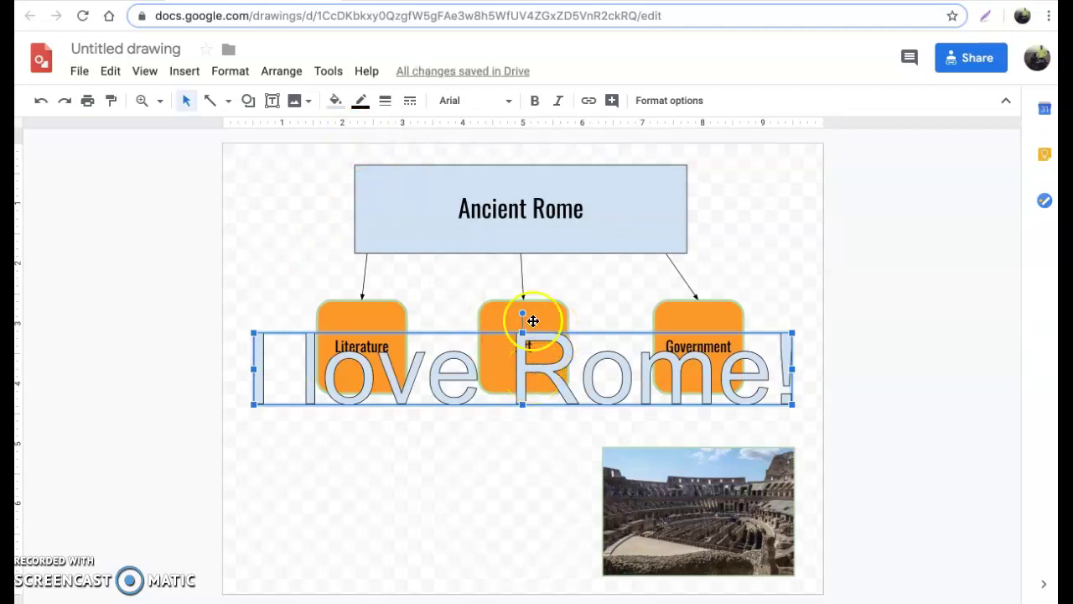
left_click_drag(585, 361, 558, 499)
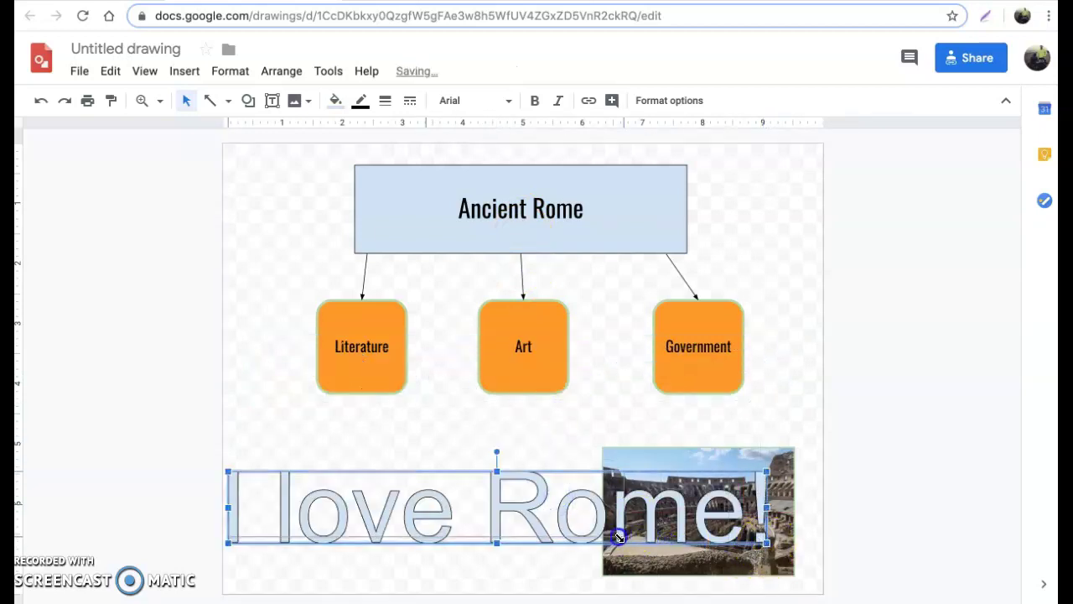
left_click_drag(586, 537, 585, 535)
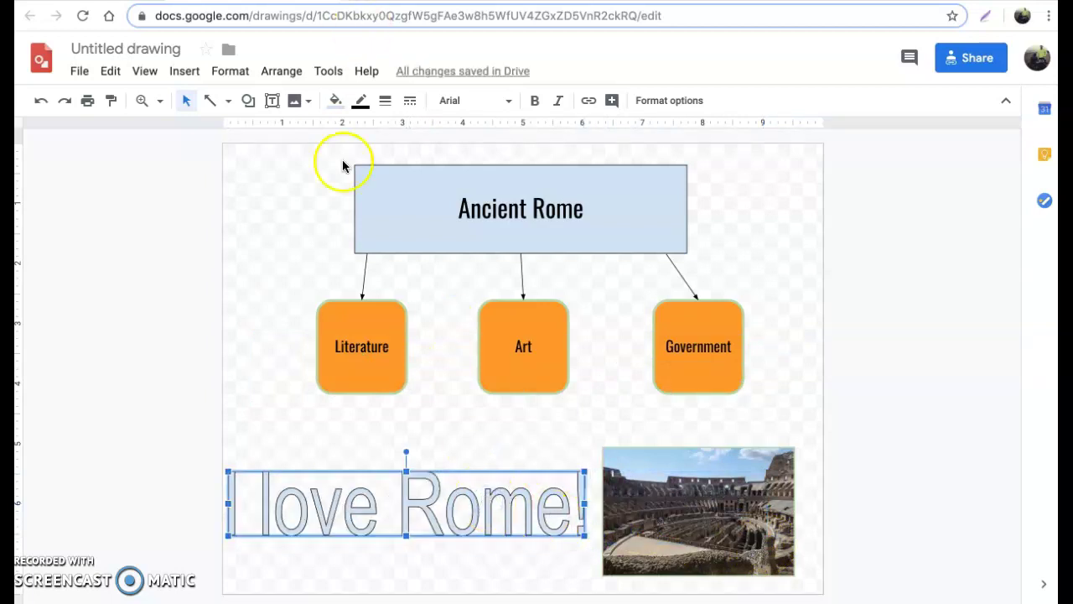
- Set the "I love Rome!" word art's font to Abril Fatface and its fill to solid purple
left_click(504, 102)
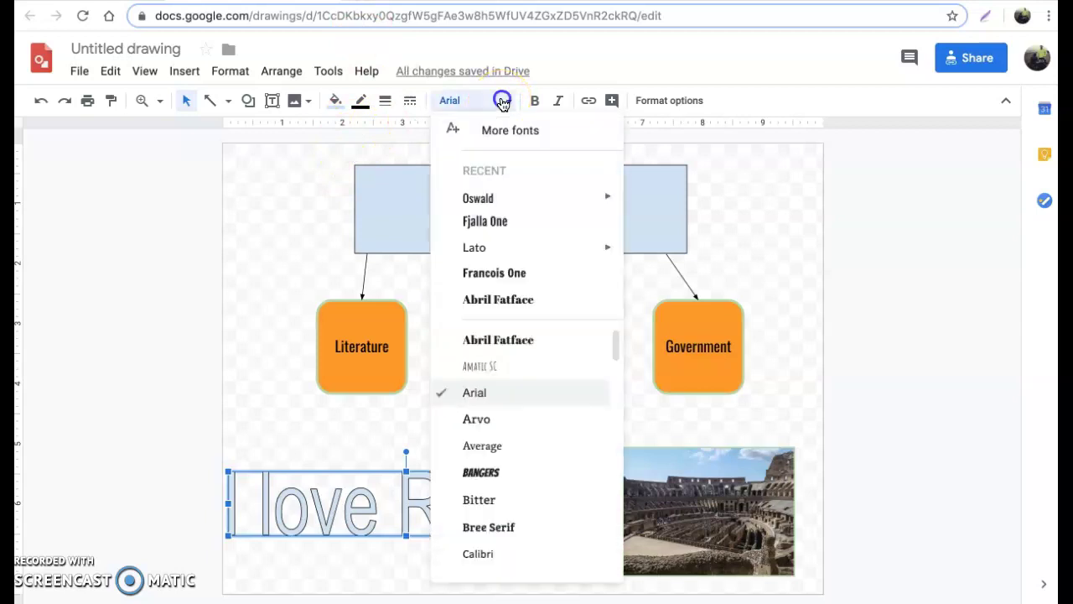
left_click(498, 341)
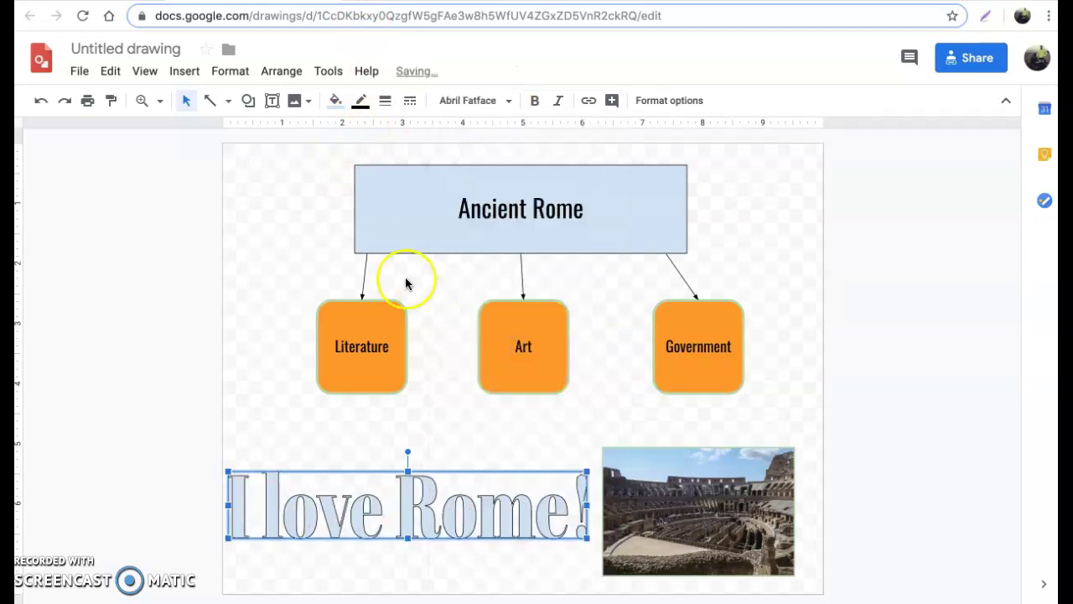
left_click(334, 100)
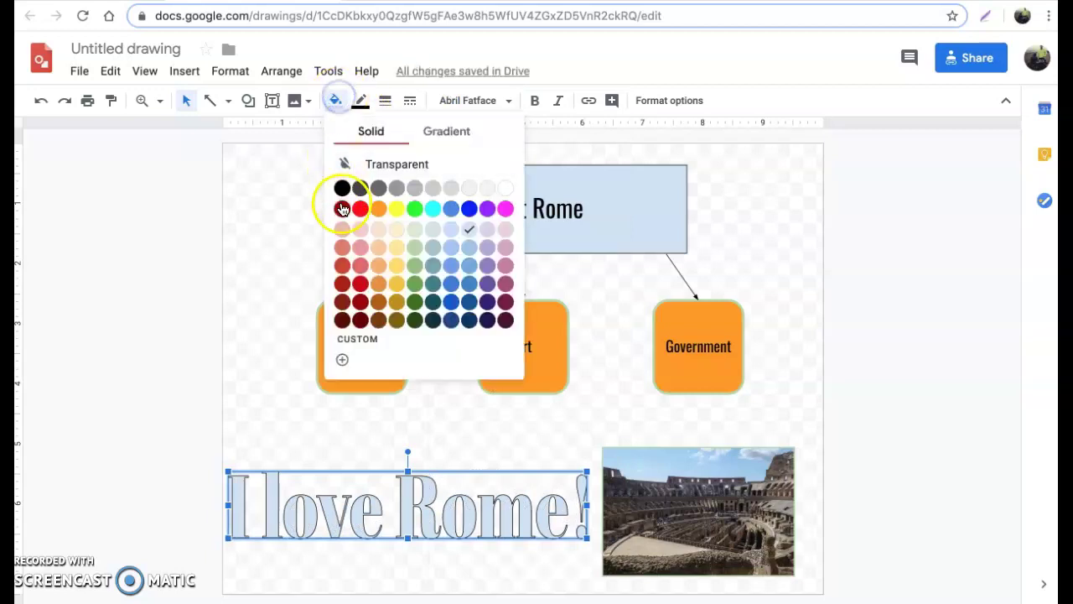
left_click(488, 212)
- Give the "I love Rome!" word art a black outline, trying a weight of 8 px before settling on 4 px
left_click(360, 100)
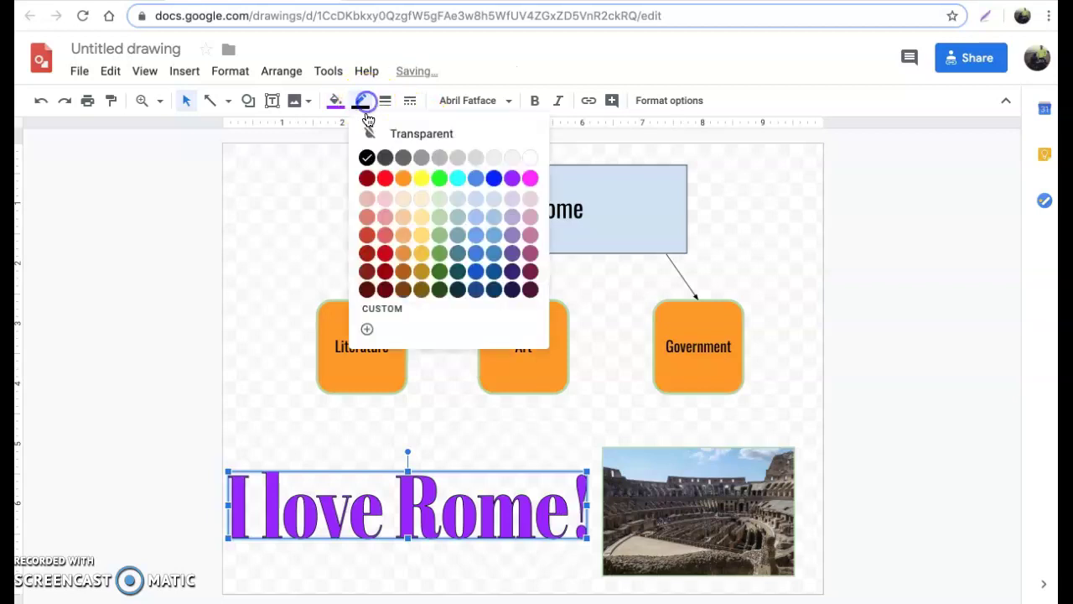
left_click(367, 159)
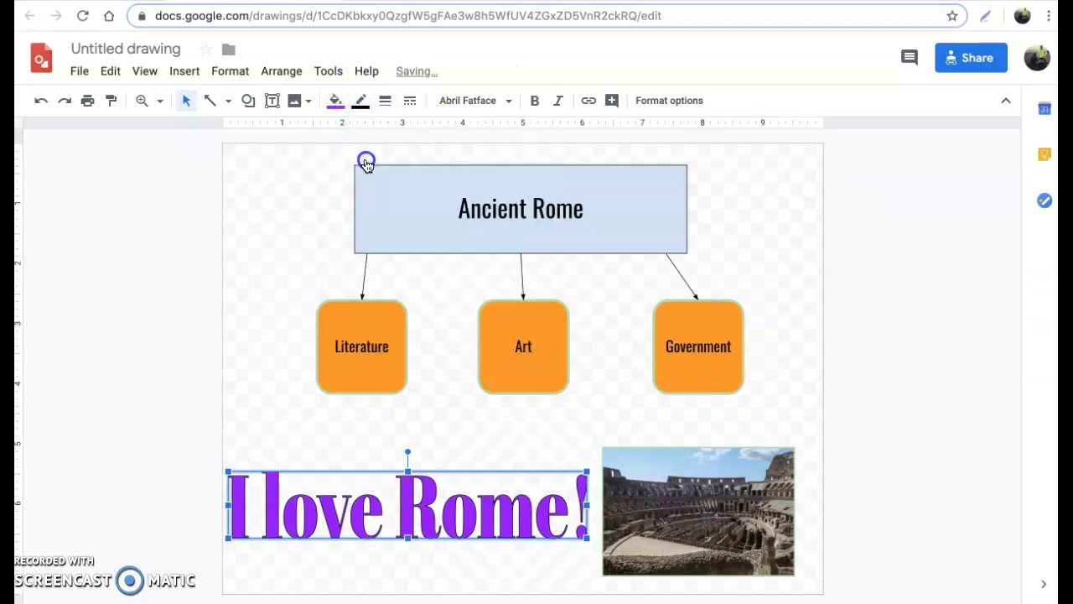
left_click(385, 104)
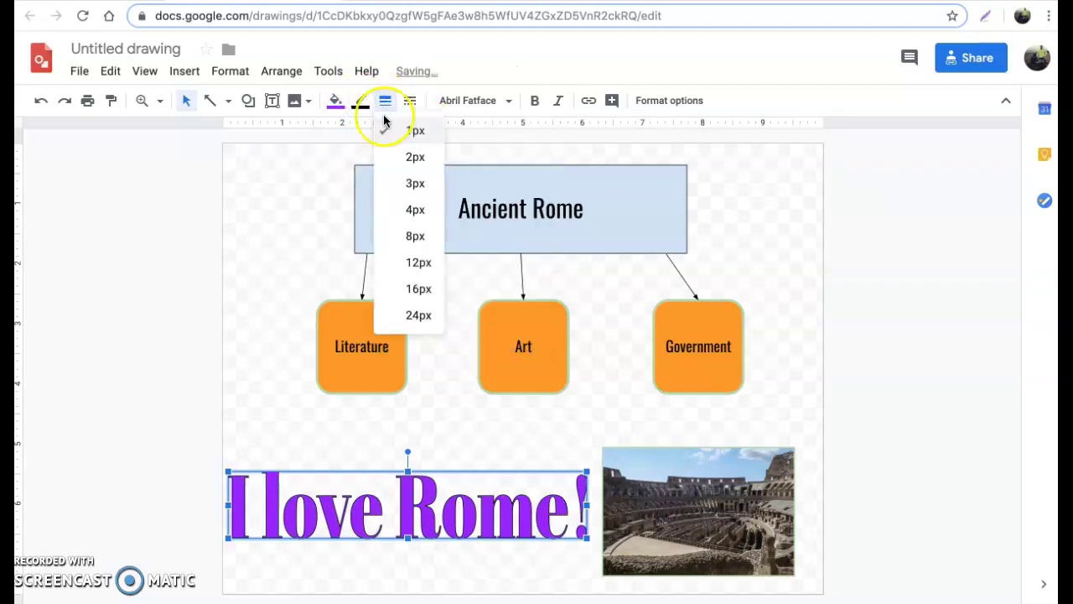
left_click(397, 236)
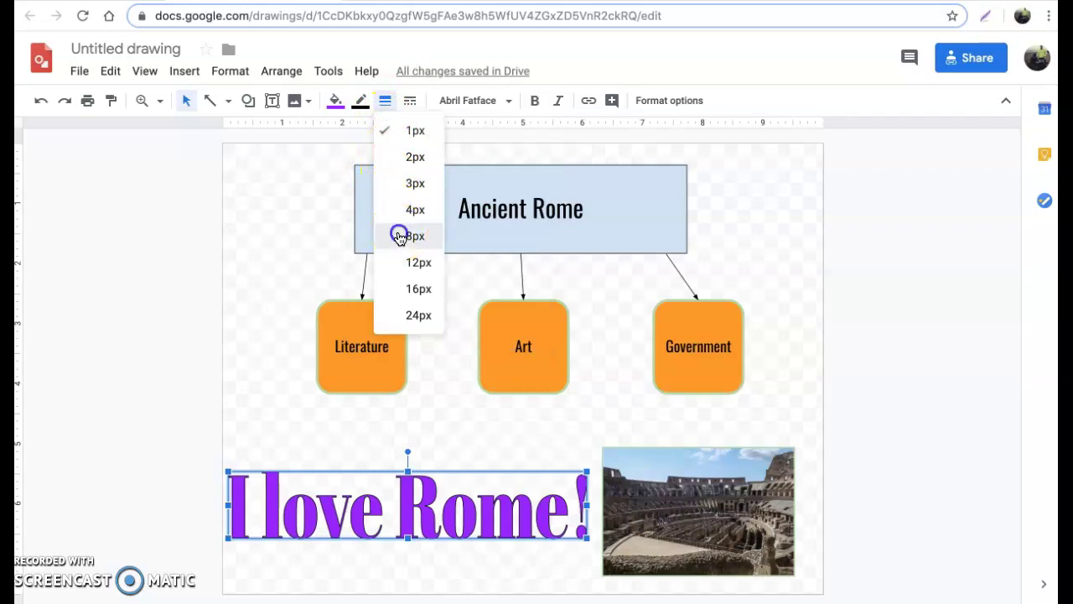
left_click(362, 102)
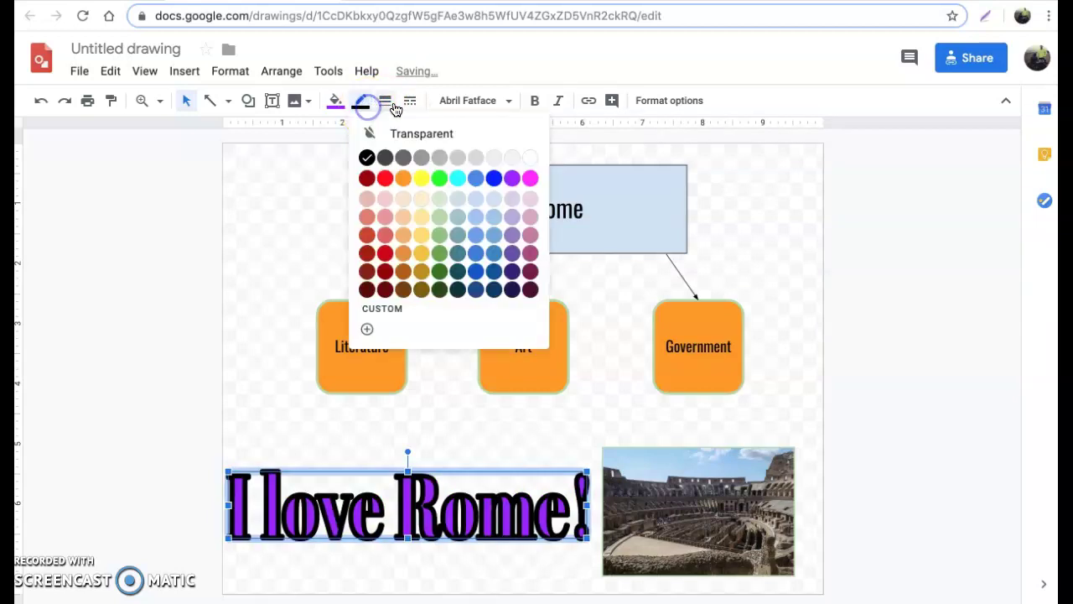
left_click(390, 101)
left_click(403, 210)
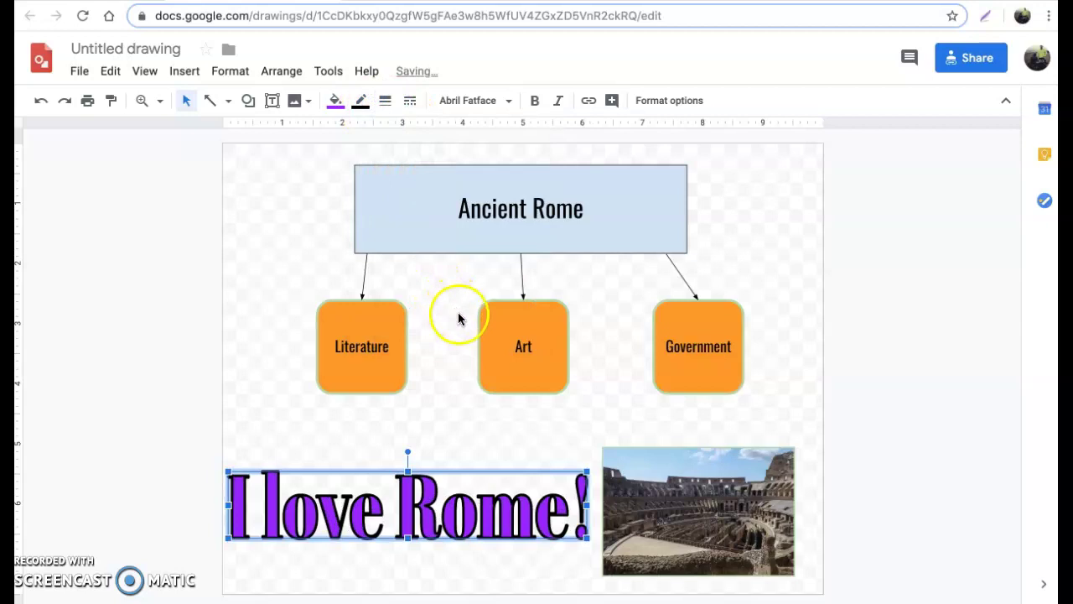
- Try a dotted outline on the "I love Rome!" word art and restore the solid line style
left_click(410, 101)
left_click(435, 158)
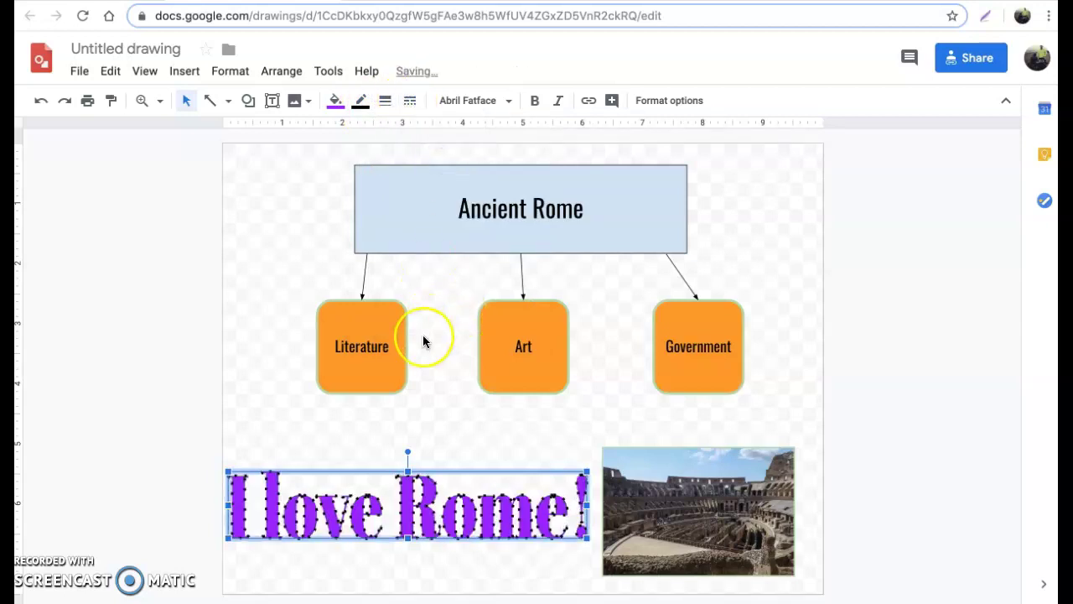
left_click(410, 101)
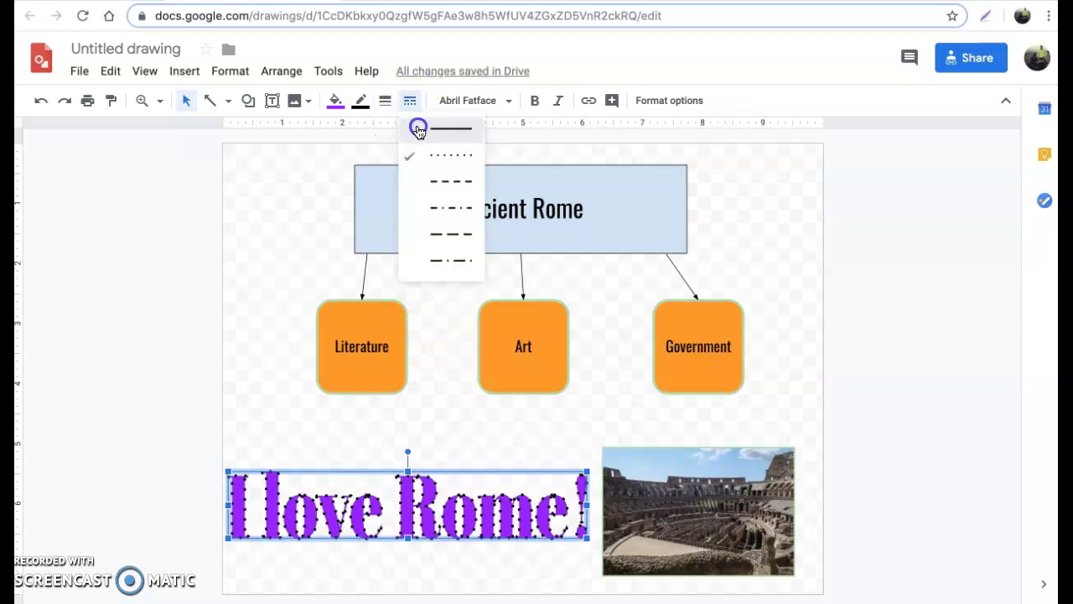
left_click(419, 130)
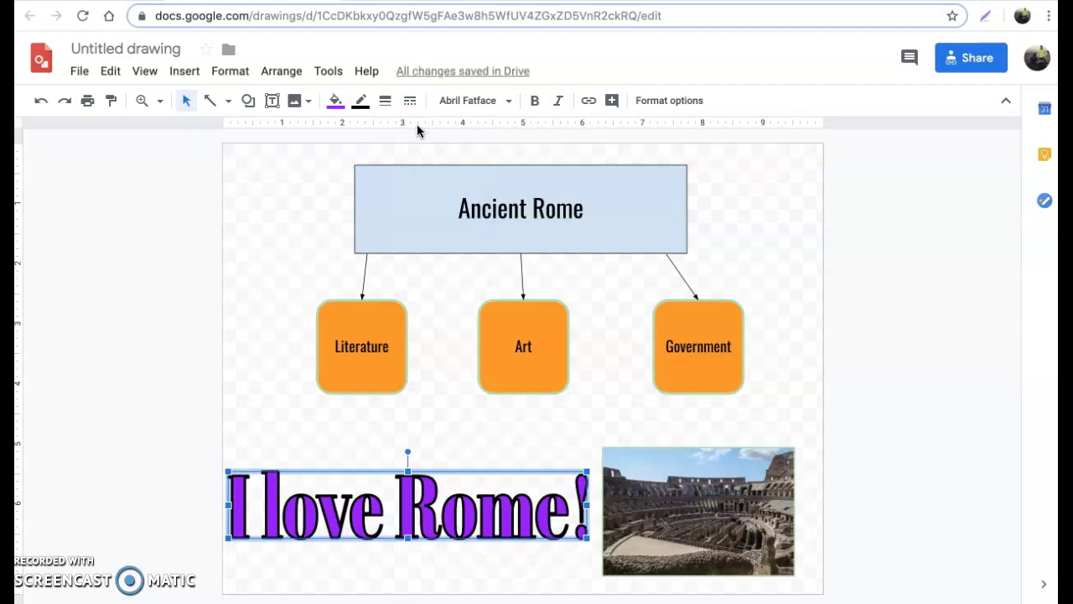
- Try a transparent outline on the "I love Rome!" word art, undo it and deselect the word art
left_click(360, 101)
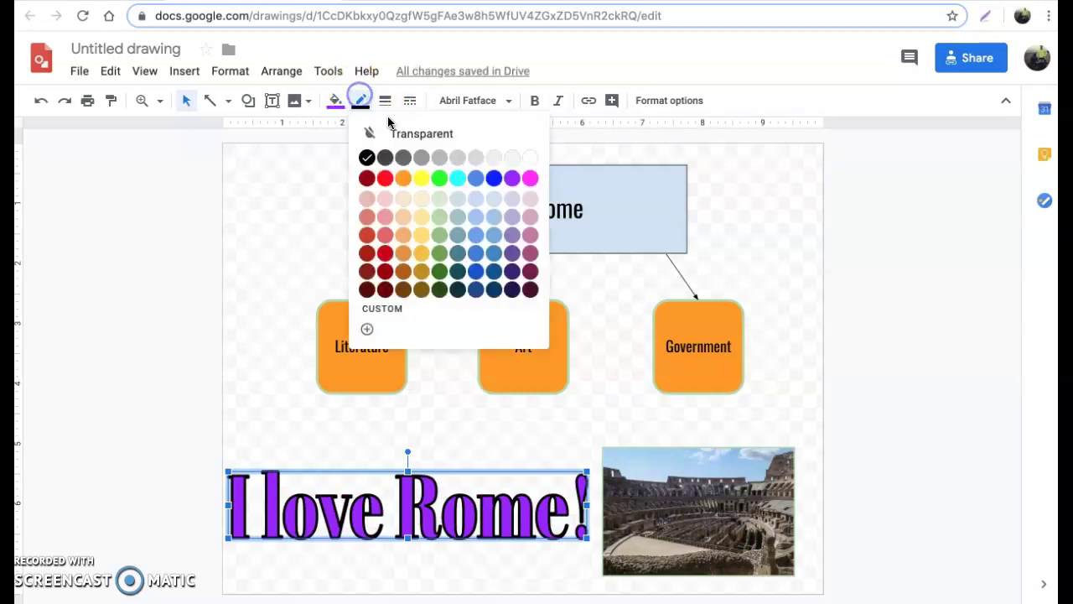
left_click(392, 132)
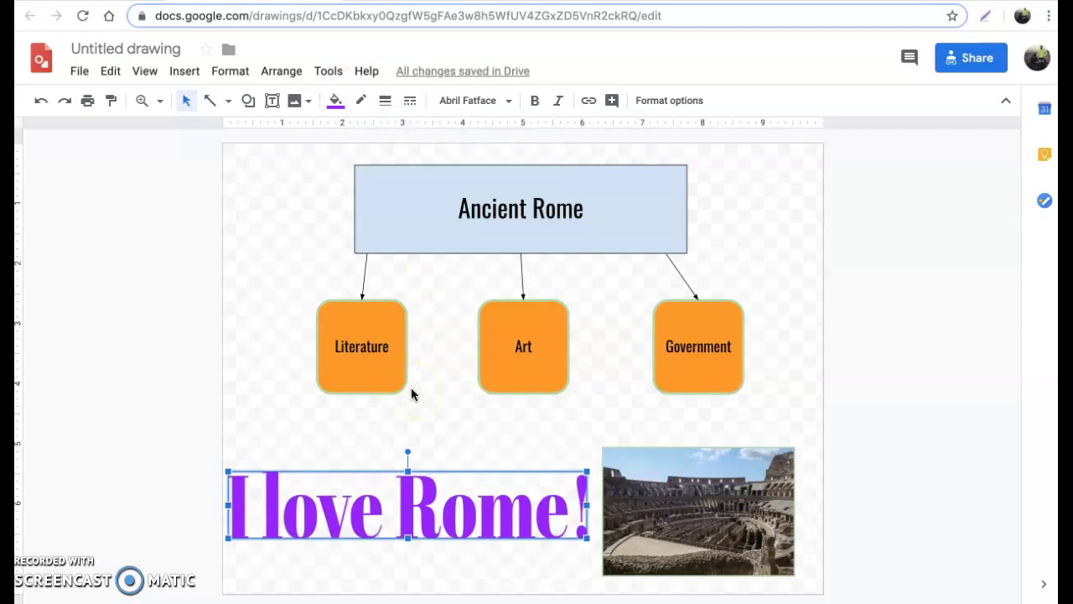
key("ctrl+z")
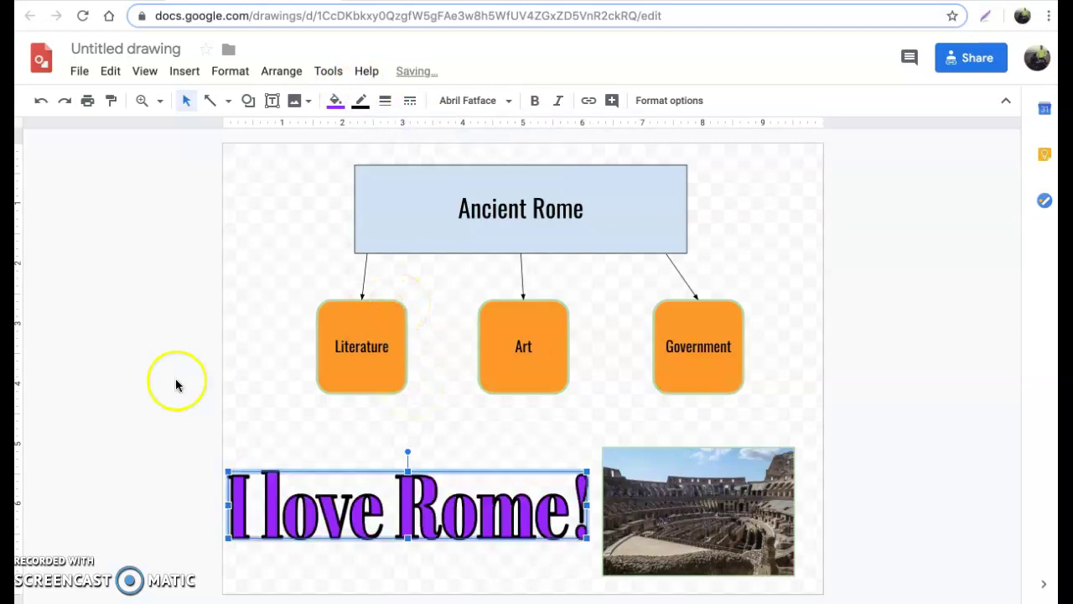
left_click(57, 553)
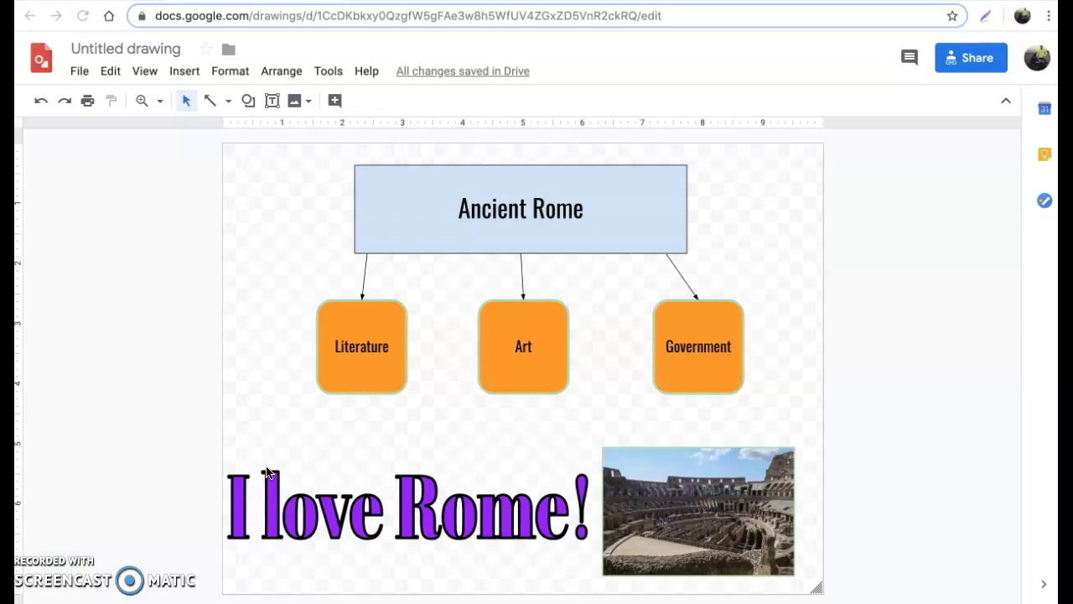
- Set the background of the whole drawing to a solid pale red
right_click(269, 312)
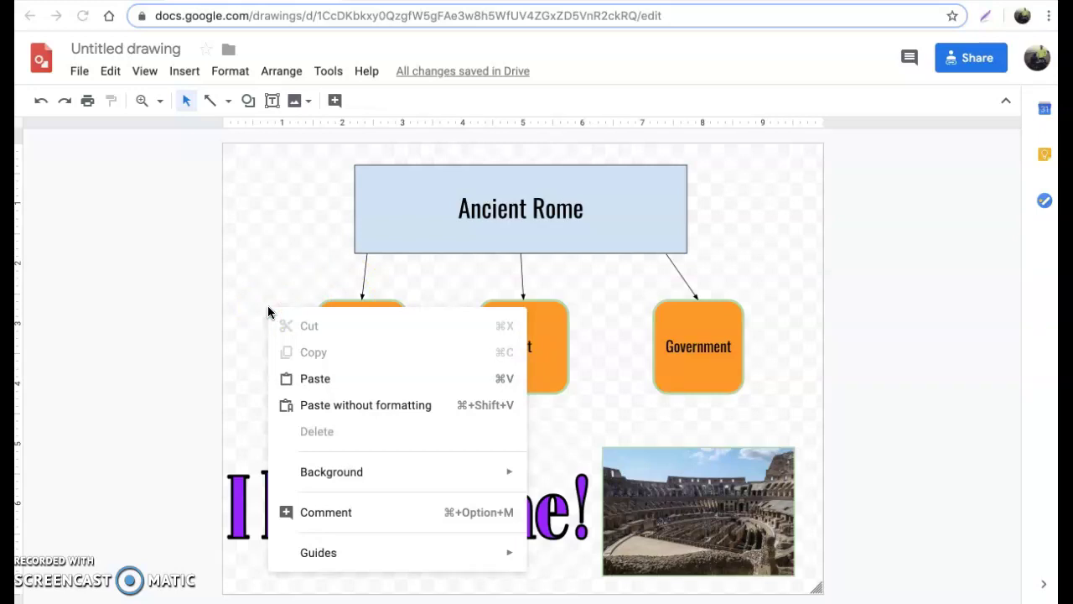
left_click(364, 475)
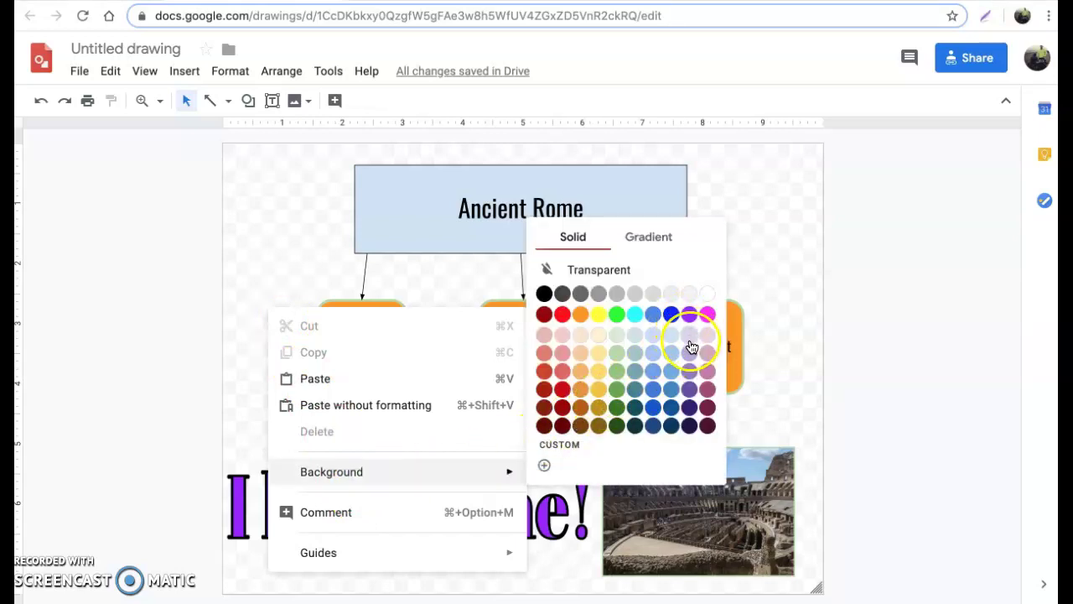
left_click(546, 337)
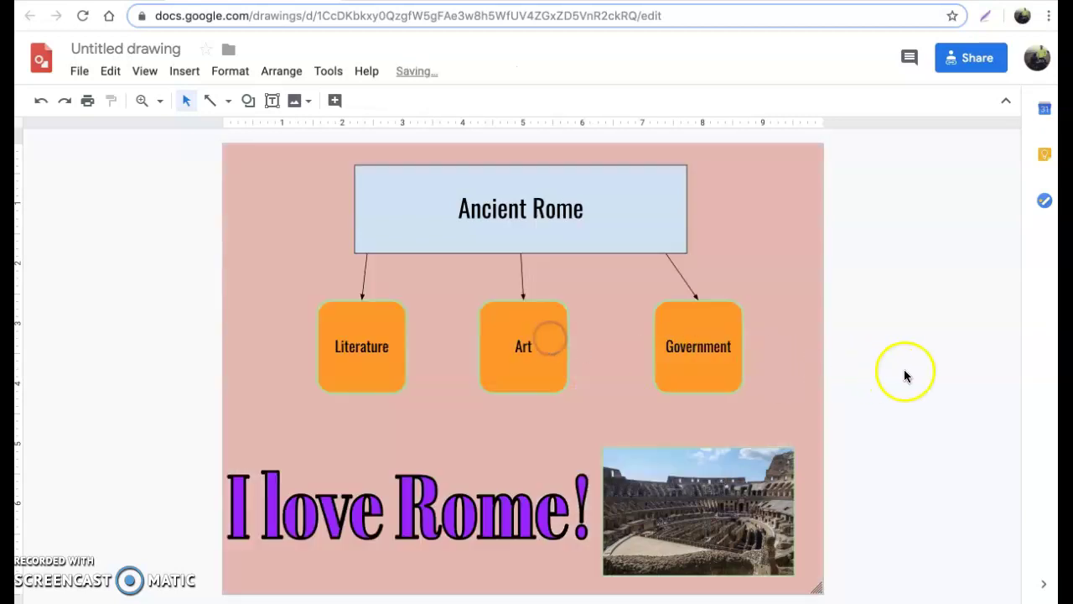
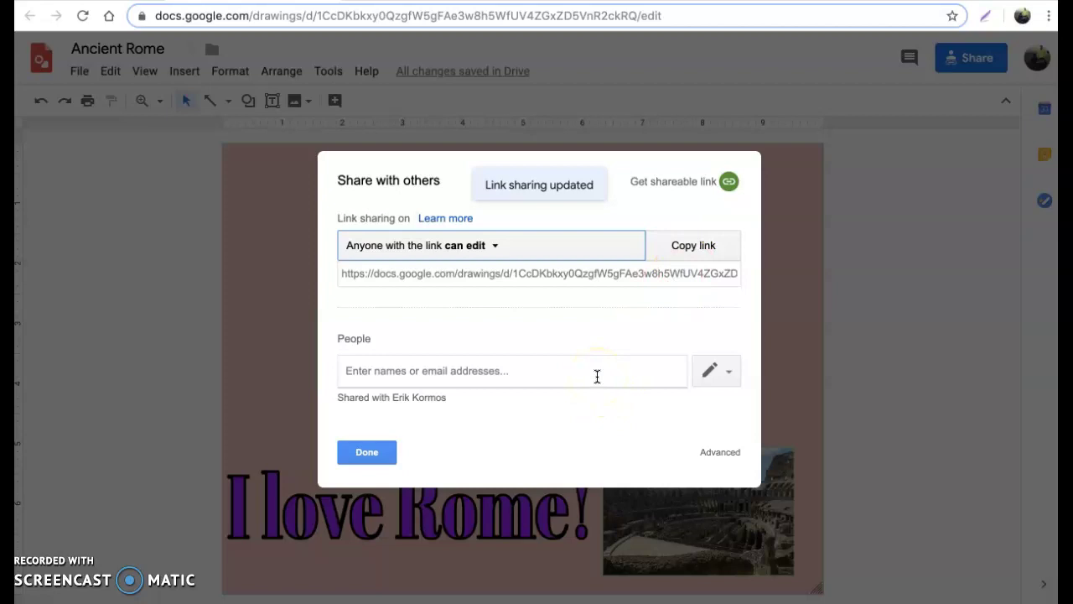
- Set the permission for invited people to "Can view" and finish the sharing settings
left_click(722, 378)
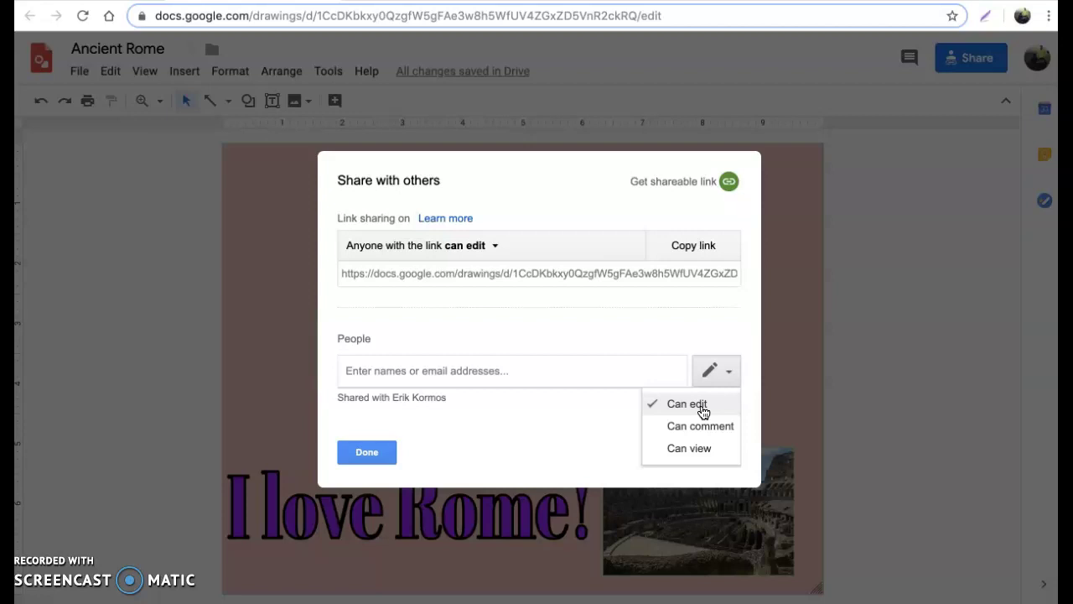
left_click(691, 445)
left_click(365, 450)
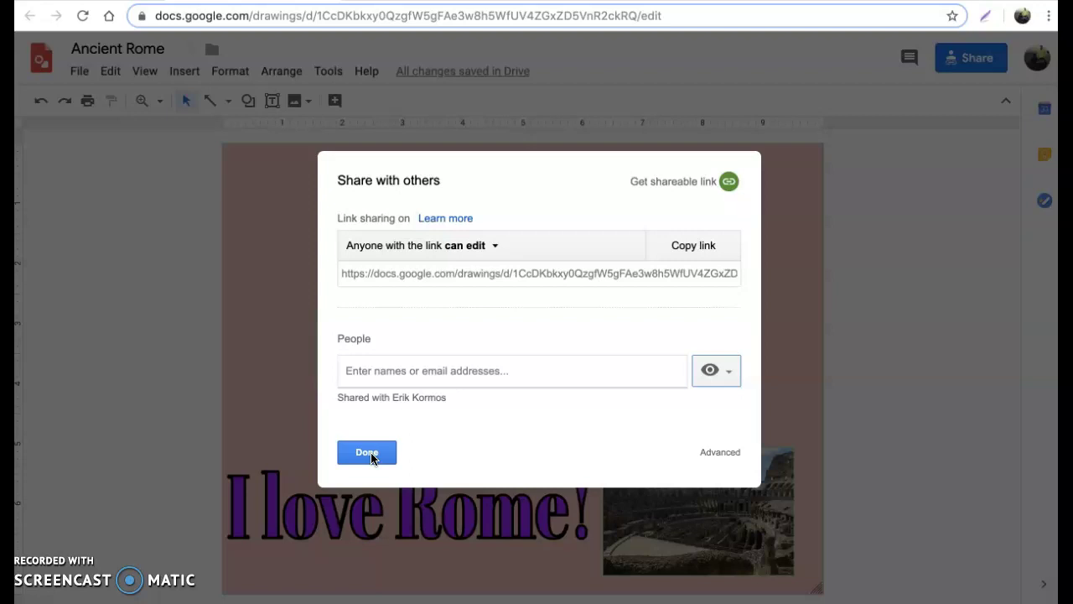
left_click(372, 456)
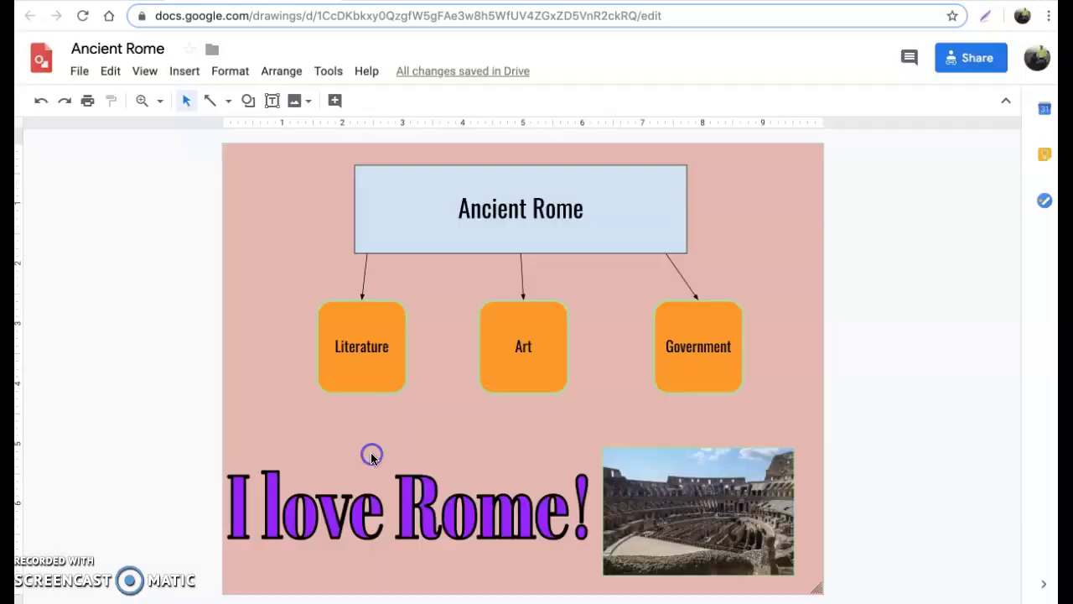
- Look over the drawing's copy option and its available download formats
left_click(79, 71)
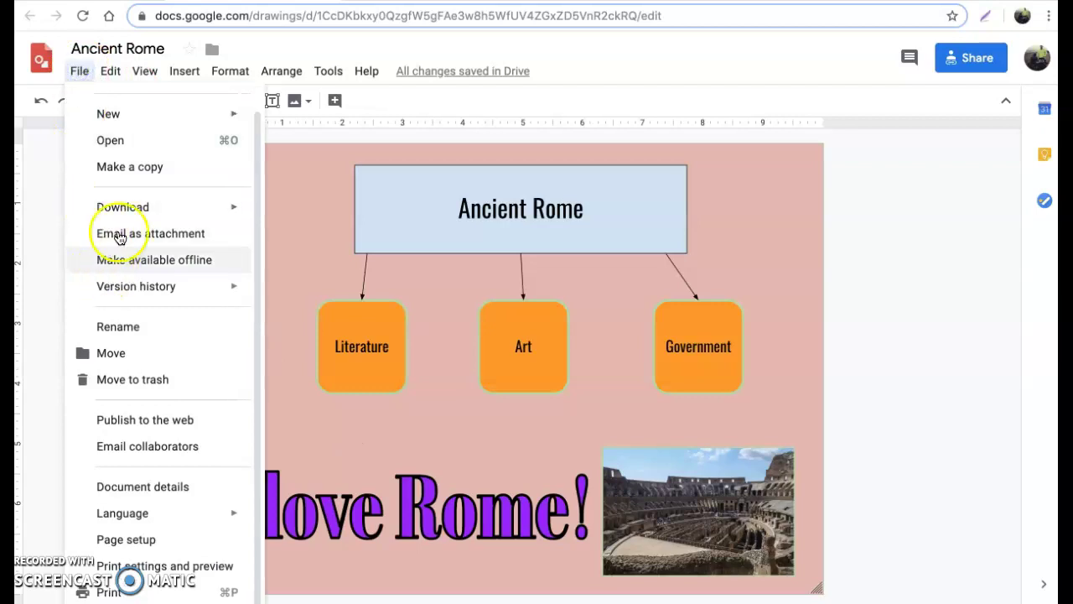
left_click(126, 172)
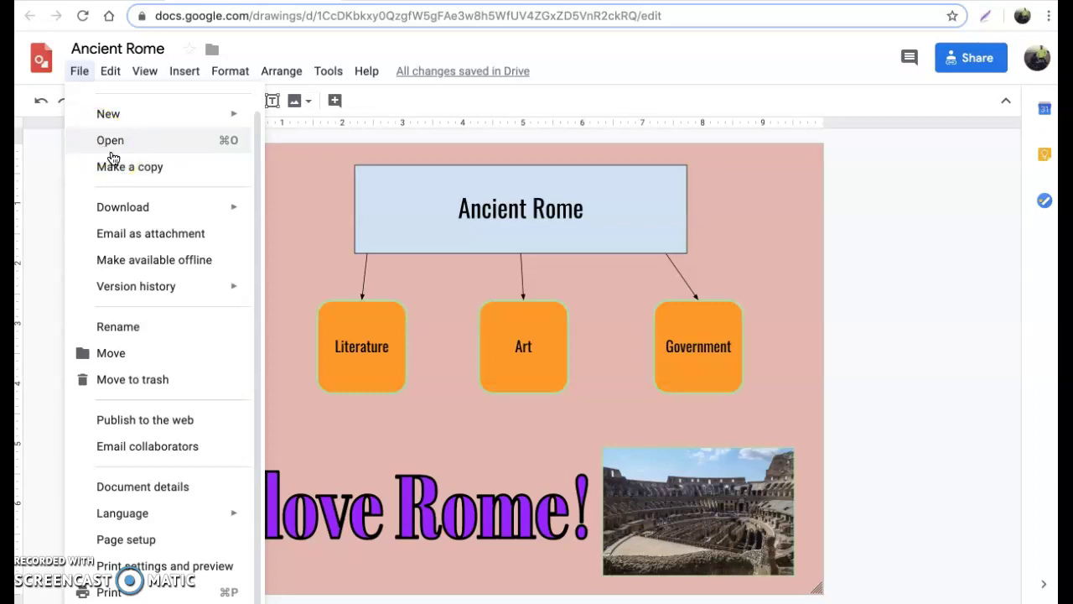
left_click(121, 210)
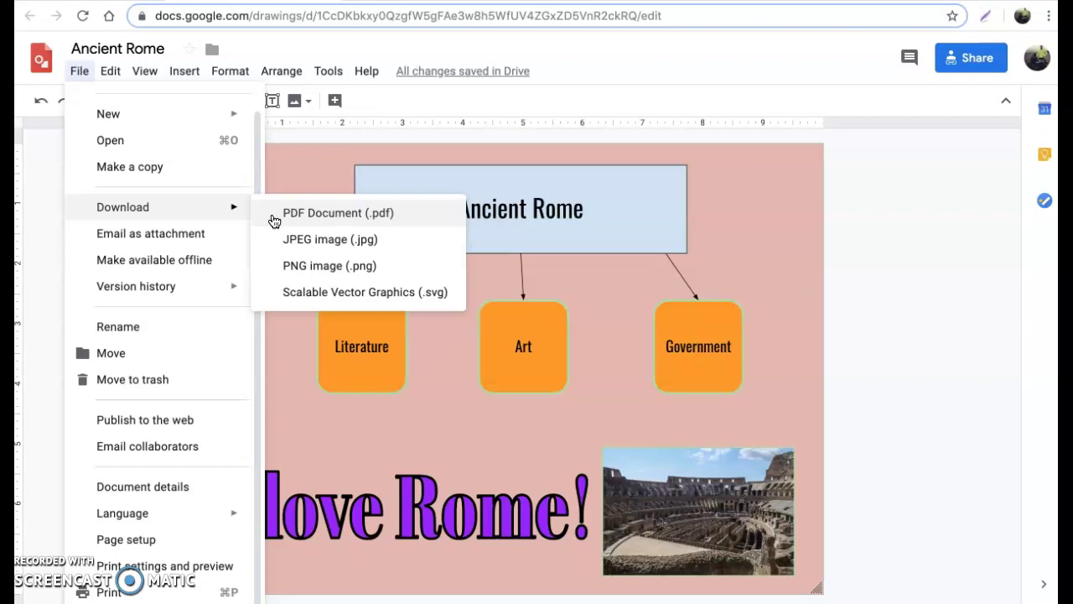
- Publish the Ancient Rome drawing to the web and copy its published link from the publishing settings
left_click(184, 422)
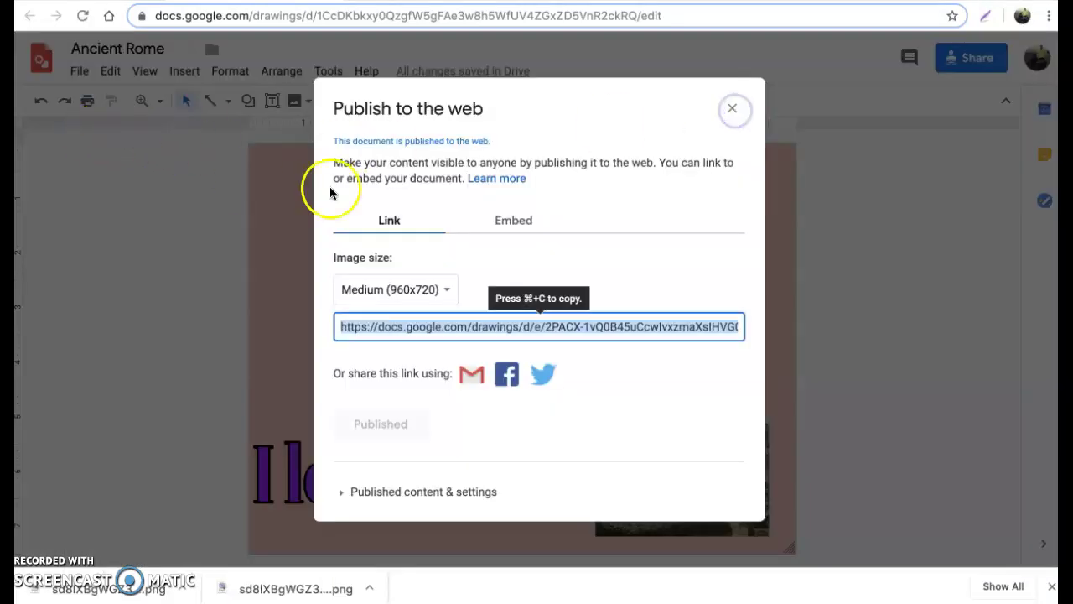
left_click(733, 110)
left_click(82, 72)
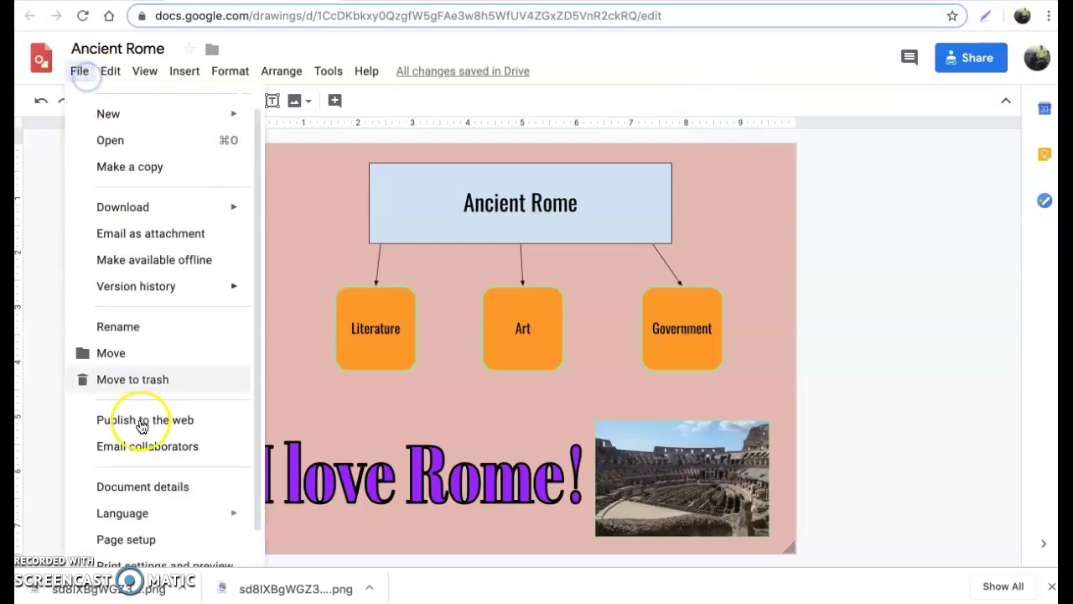
left_click(161, 428)
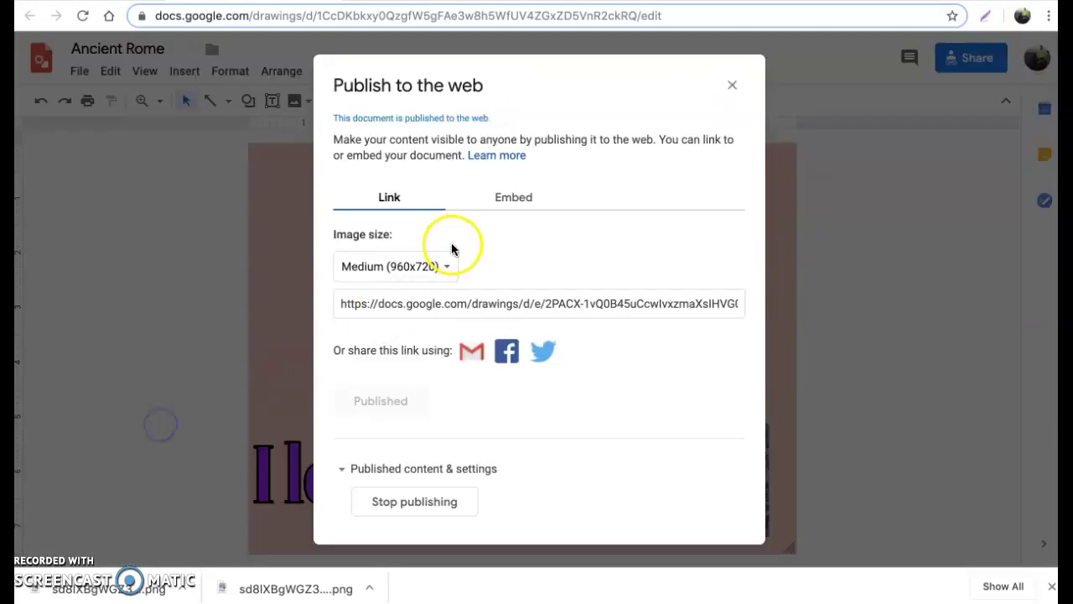
left_click(446, 304)
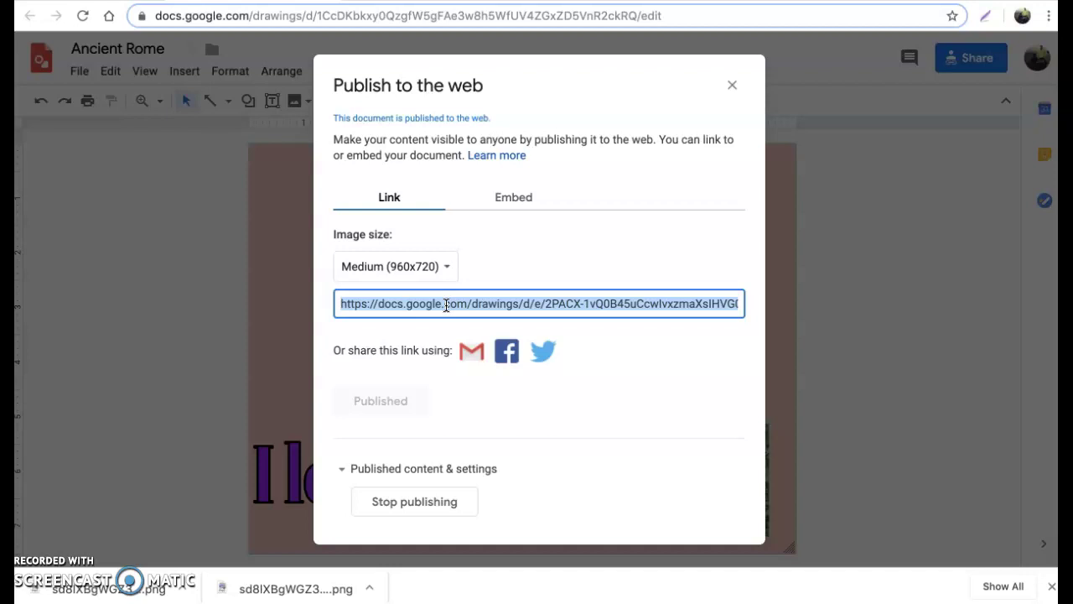
- Load the copied published link in another browser tab and open the PNG image it downloads
left_click(808, 53)
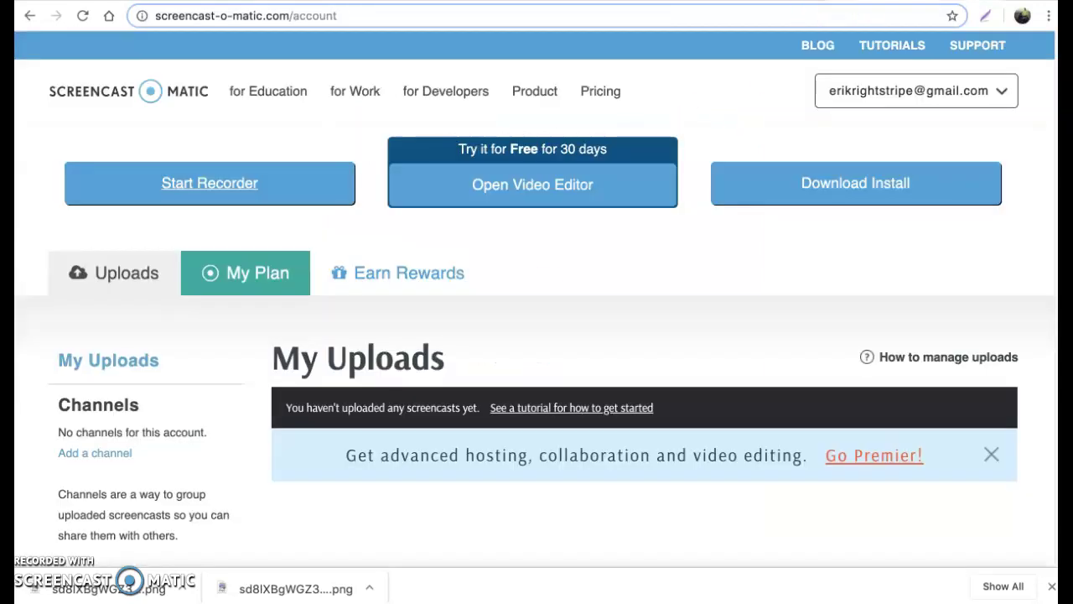
left_click(719, 17)
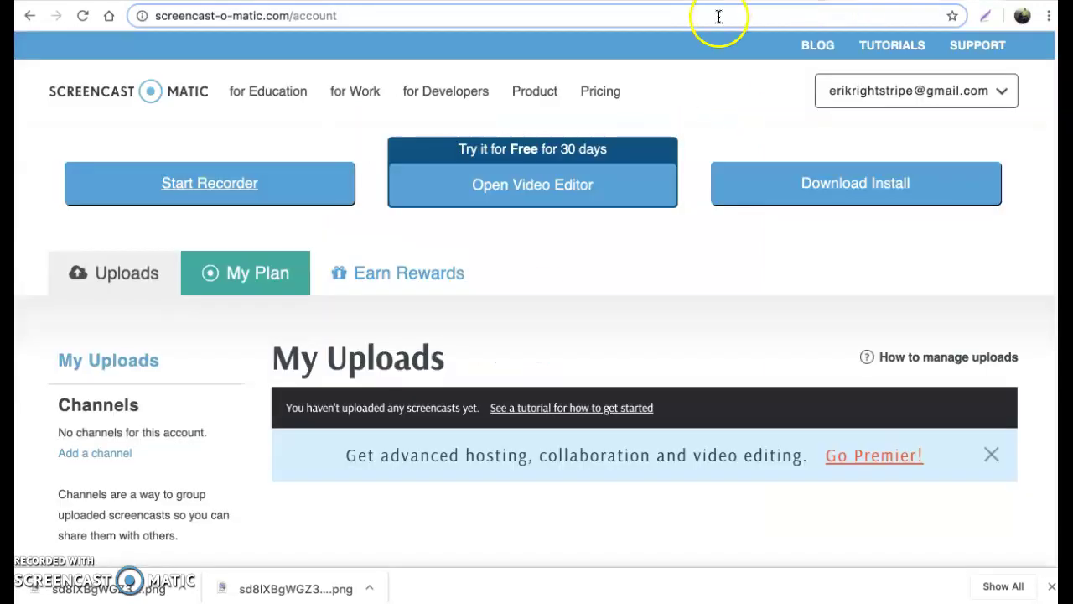
key("super+v")
key("Return")
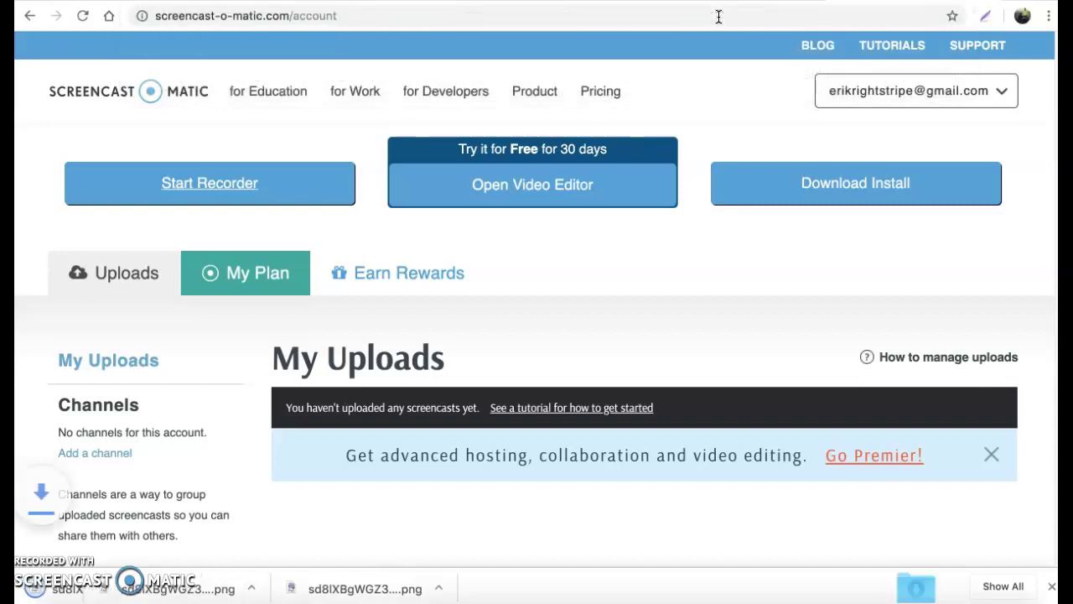
left_click(130, 592)
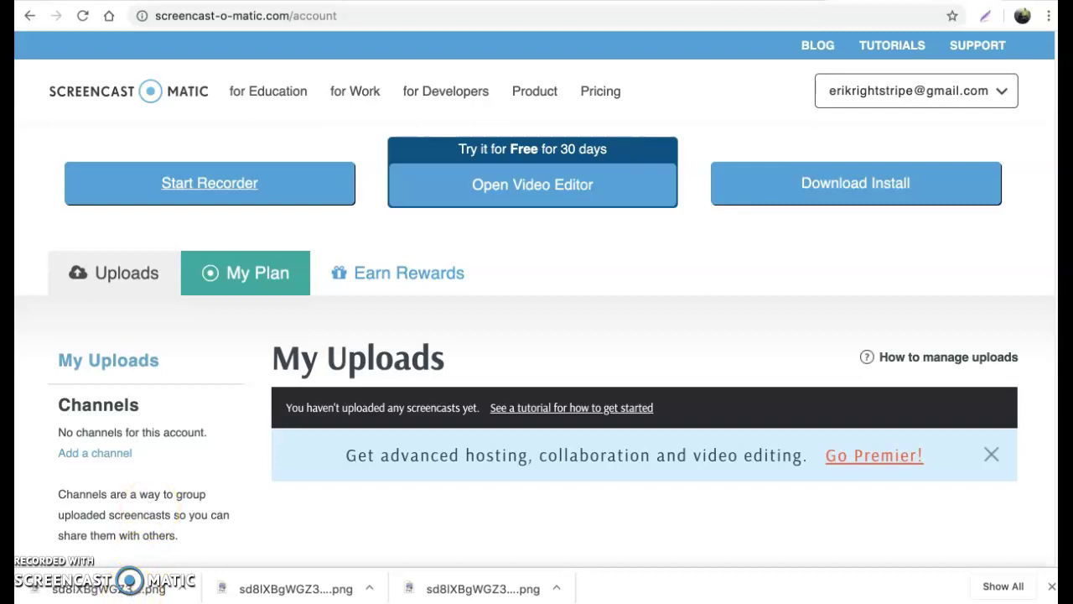
left_click(134, 591)
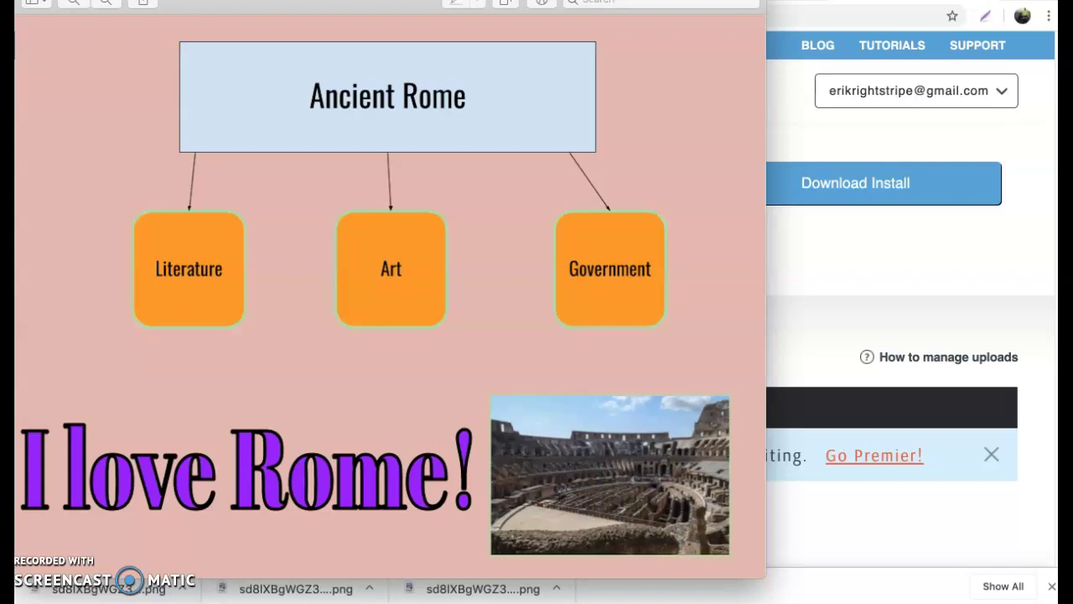
- Switch to the "19-20 Course Schedules" document in Google Docs and place the cursor on the blank page below the Home link
key("super+Tab")
key("ctrl+Tab")
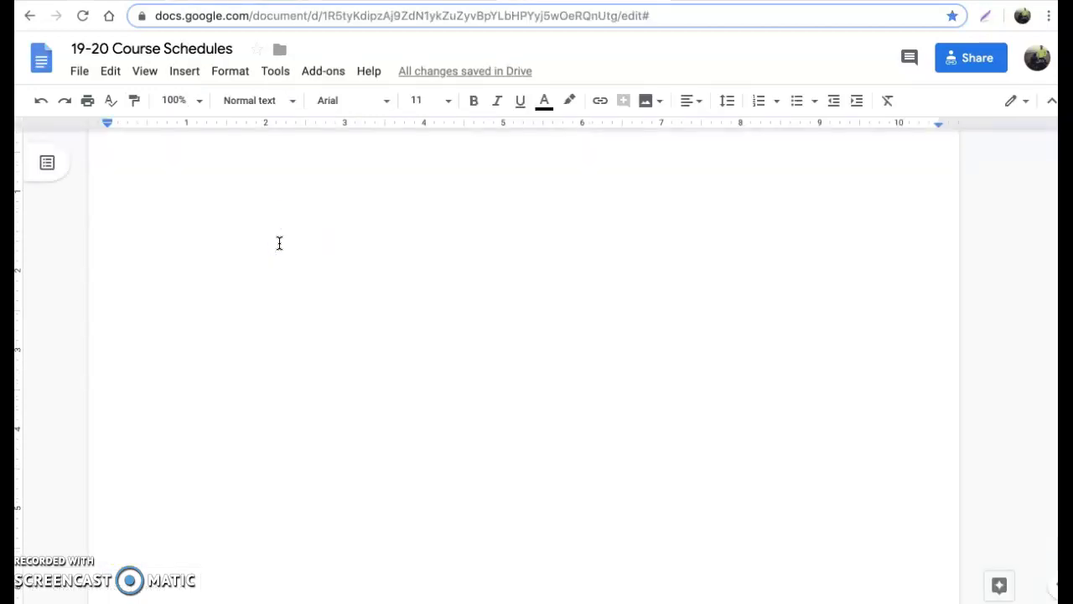
left_click(270, 312)
scroll(270, 312, "down", 4)
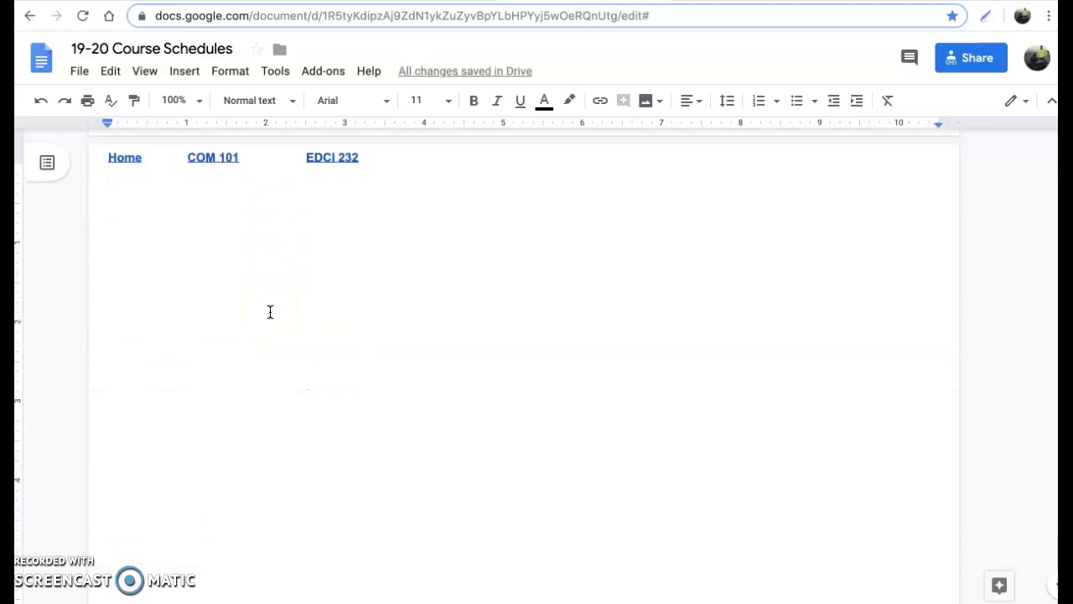
- Insert the Ancient Rome drawing from Drive at the cursor, using the "Link to source" option
left_click(187, 73)
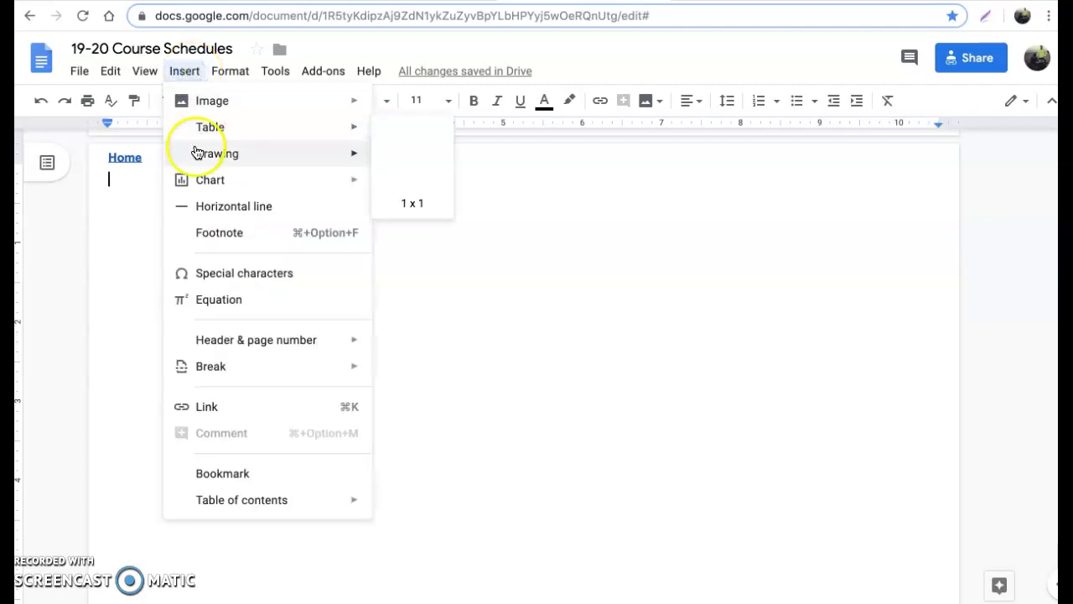
mouse_move(274, 158)
left_click(414, 185)
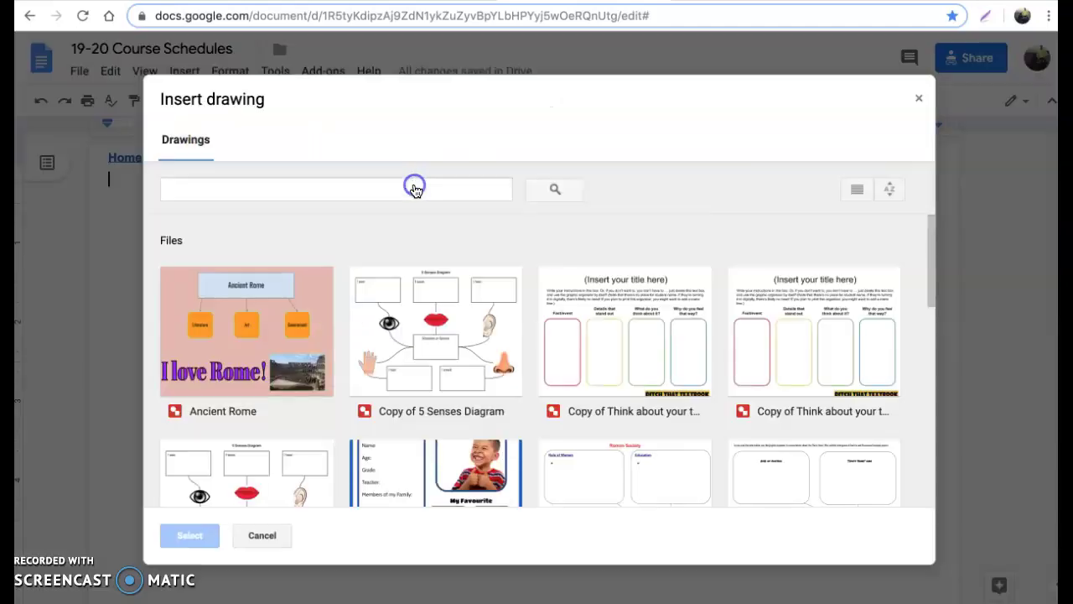
left_click(279, 373)
left_click(191, 535)
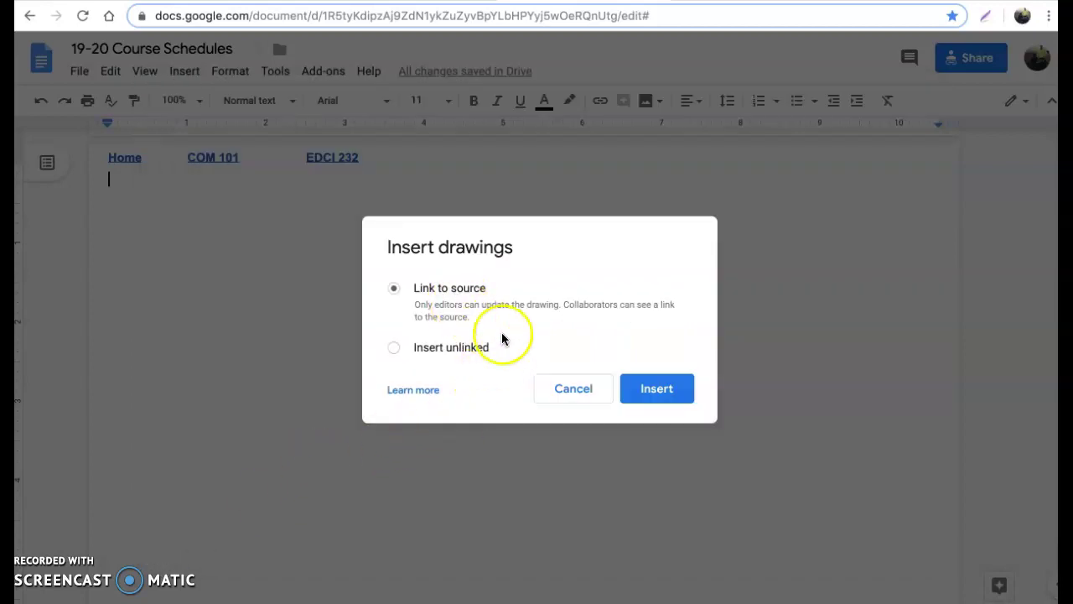
left_click(663, 398)
- Shrink the inserted Ancient Rome drawing to about 7 inches wide and center it on the page
scroll(610, 407, "down", 1)
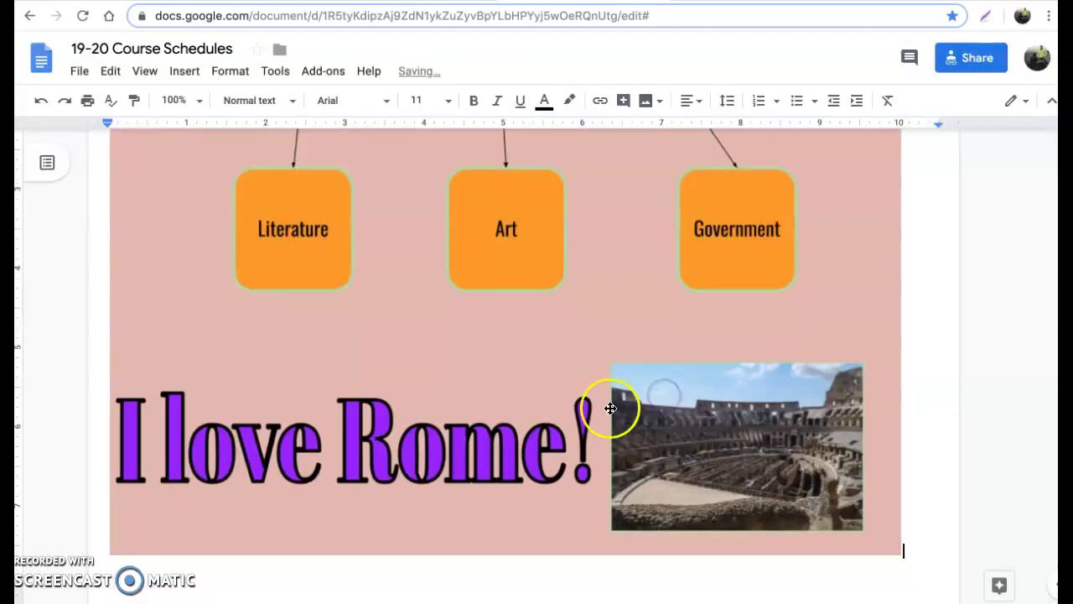
scroll(570, 422, "up", 4)
scroll(570, 422, "down", 2)
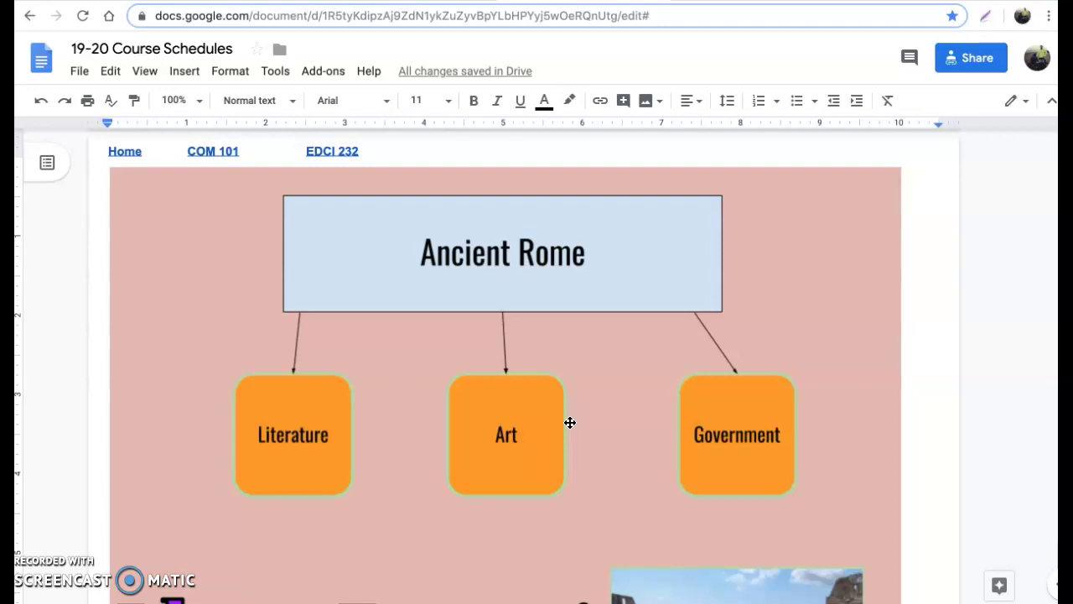
left_click(335, 333)
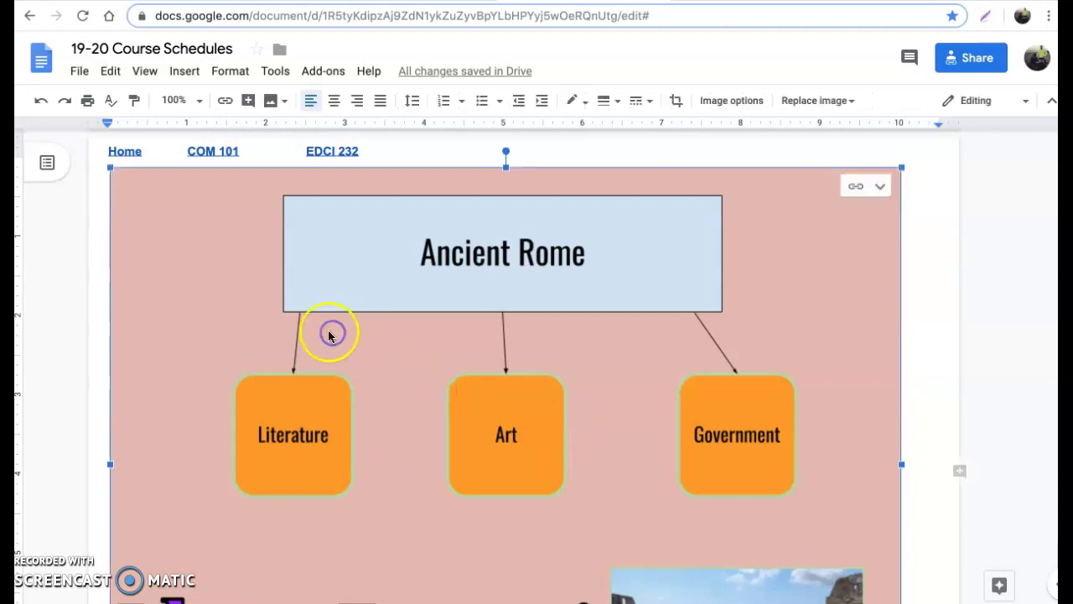
mouse_move(118, 173)
left_mouse_down()
mouse_move(246, 310)
mouse_move(338, 387)
left_mouse_up()
left_click(334, 100)
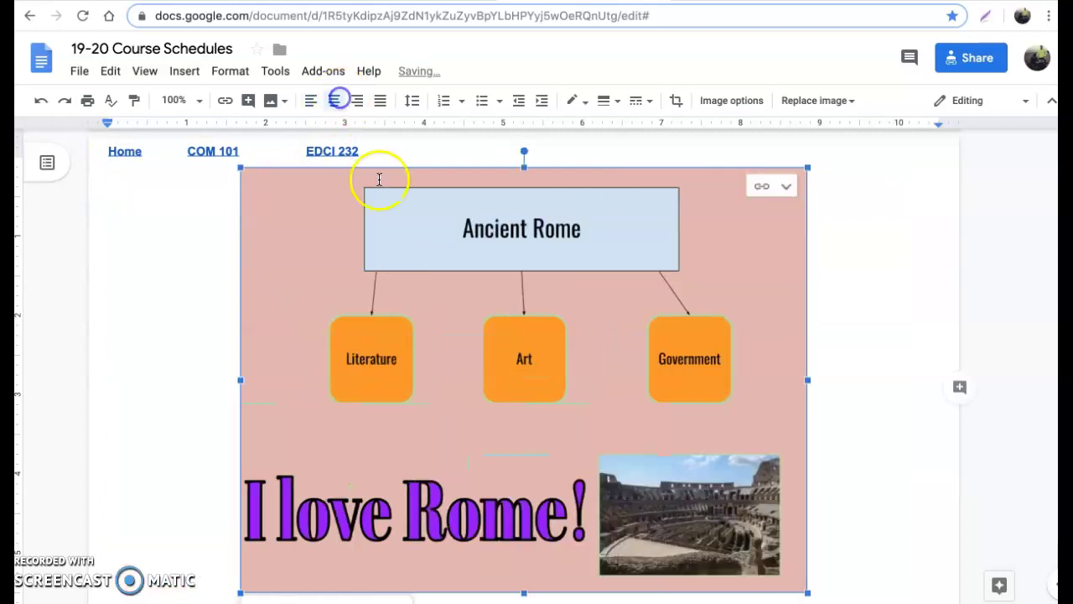